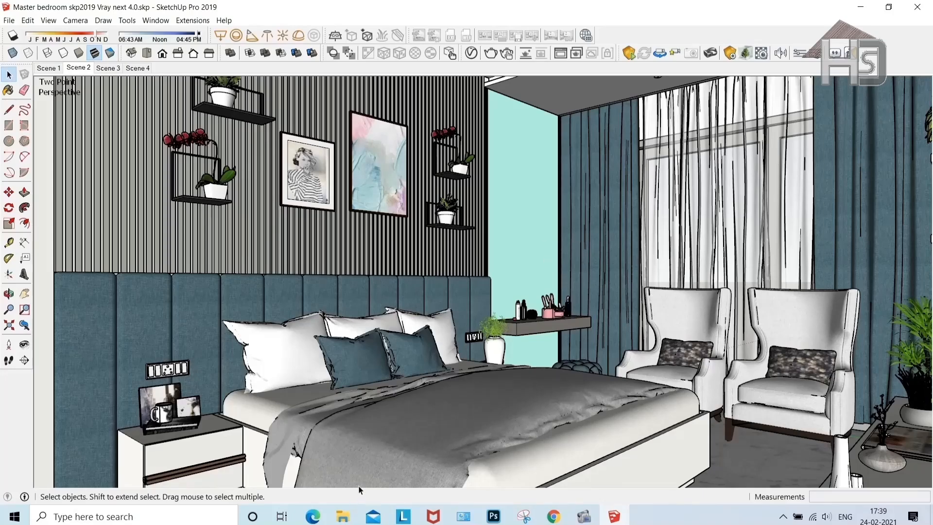
View the rendered images Scene-1.jpg and Scene-2.jpg from the project folder in File Explorer, and return to SketchUp.
left_click(343, 517)
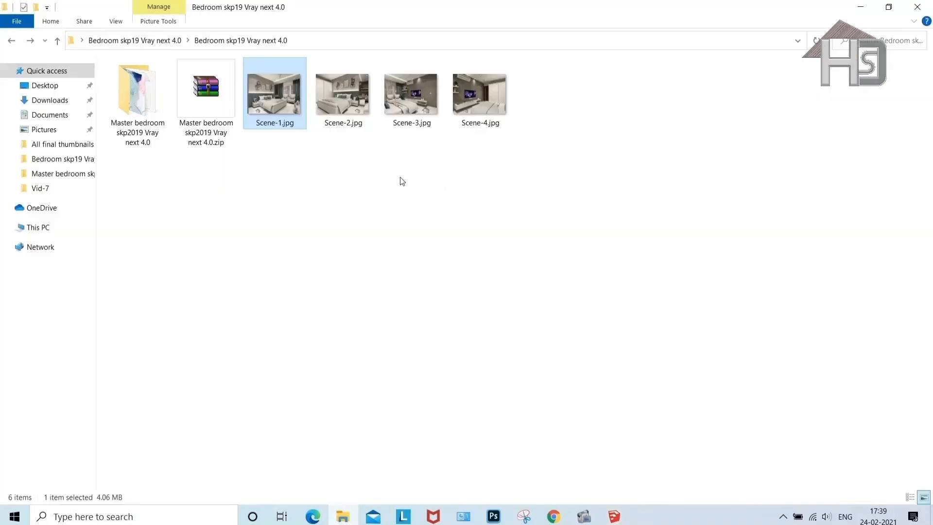
double_click(293, 104)
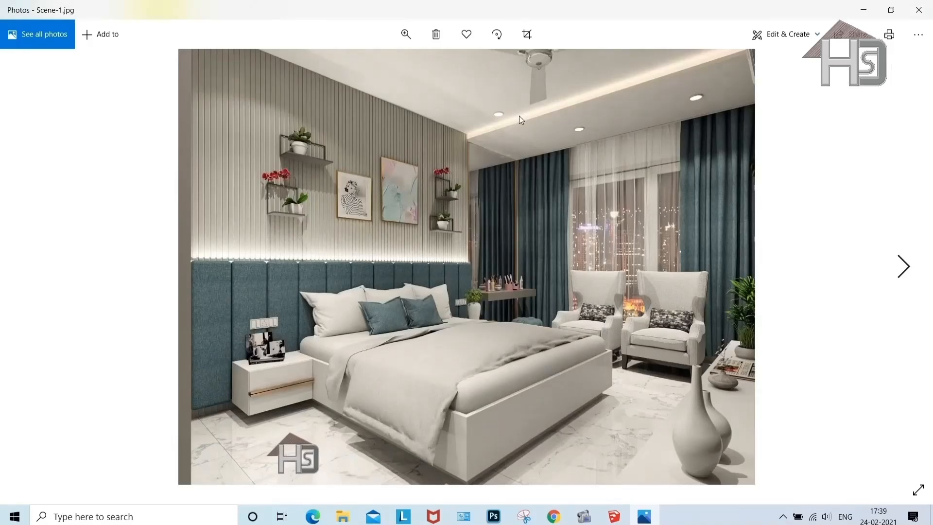
left_click(902, 265)
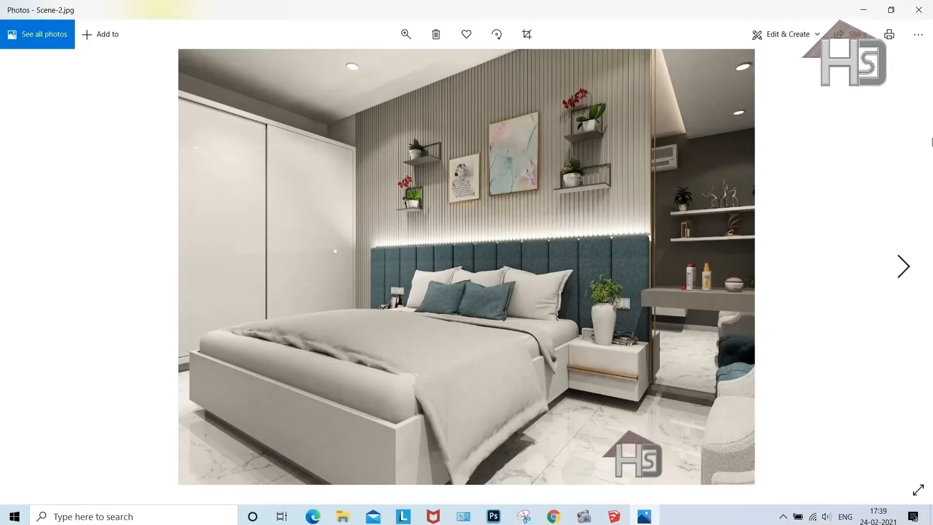
left_click(919, 10)
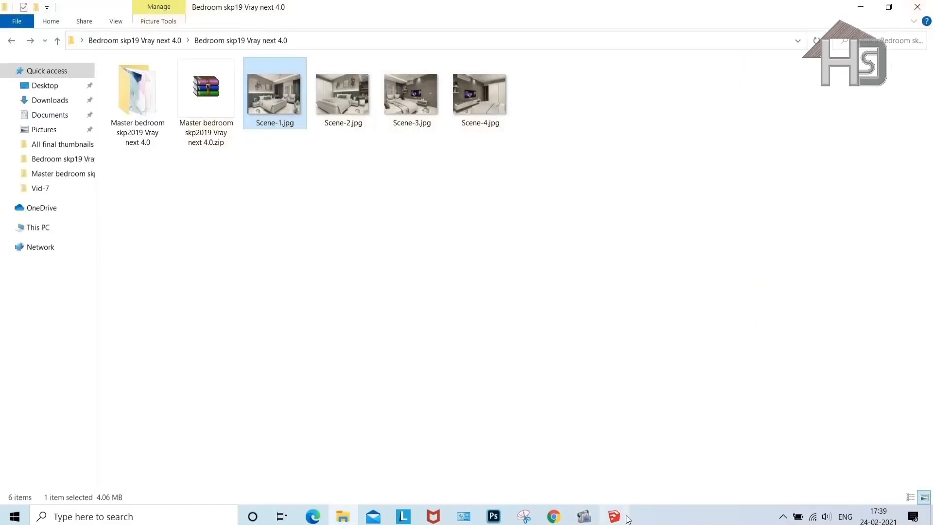
left_click(615, 517)
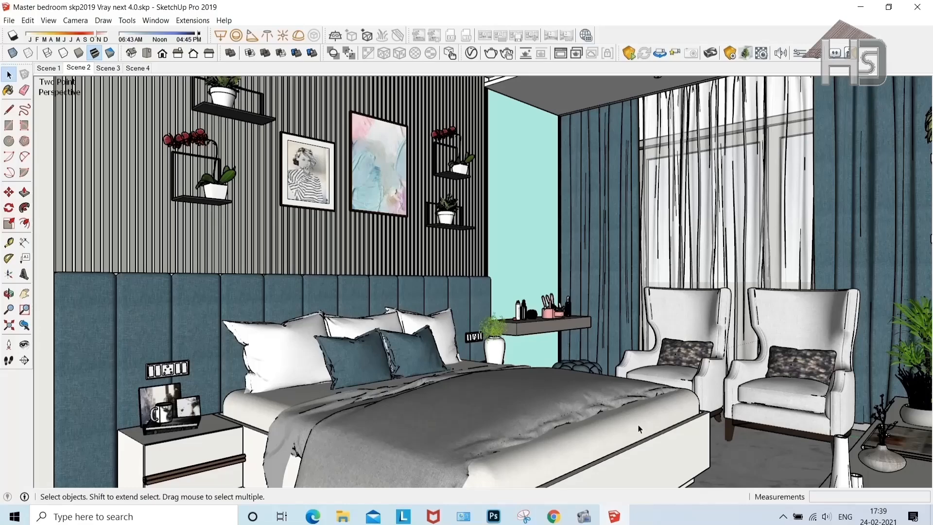
Revert the V-Ray render settings to their defaults, with Progressive turned off and Denoise turned on.
middle_click_drag(465, 370, 525, 183)
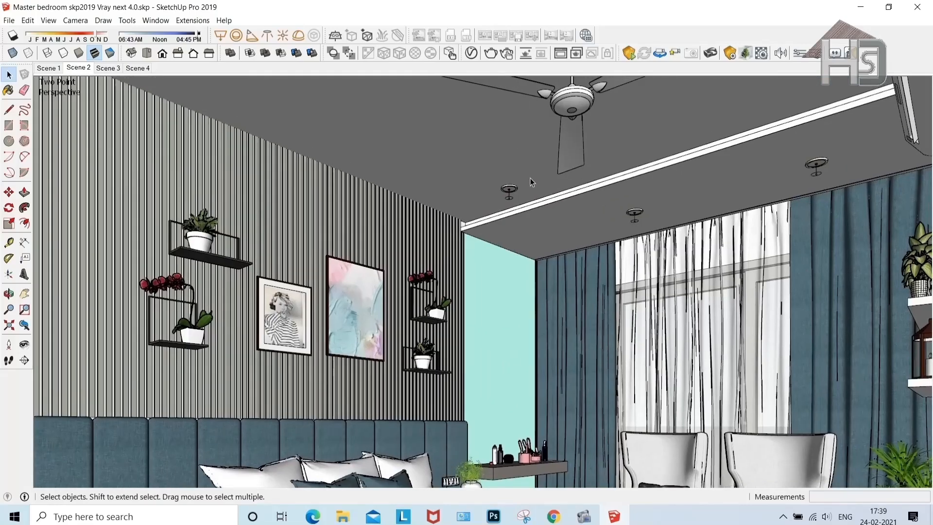
scroll(511, 189, "up", 3)
scroll(512, 189, "down", 3)
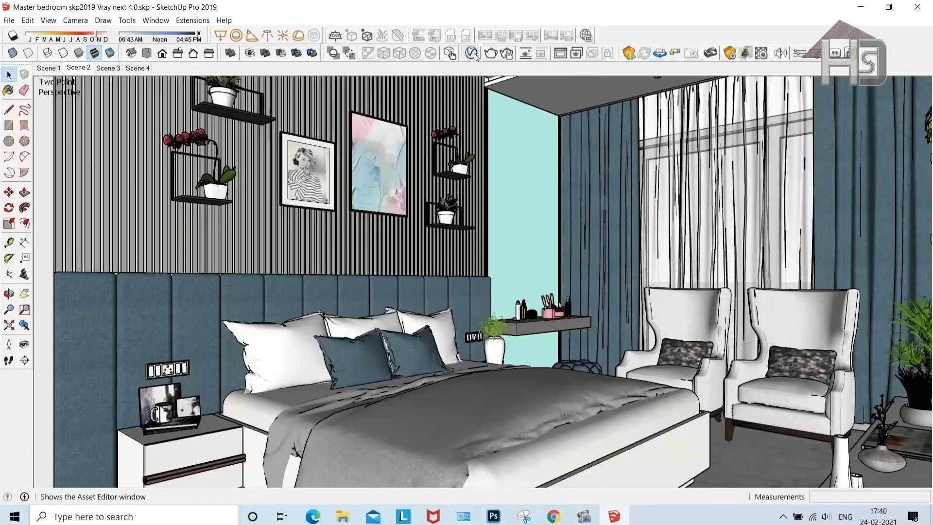
left_click(472, 53)
left_click(499, 74)
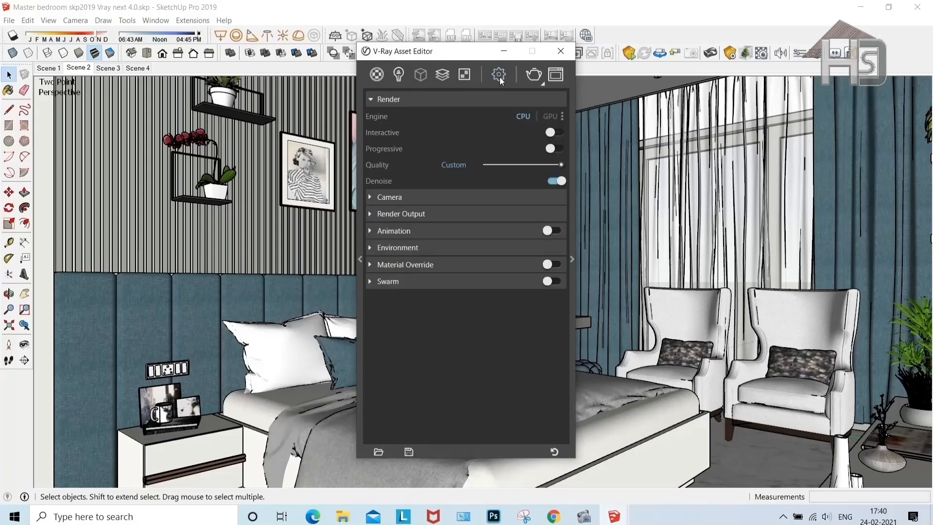
left_click(554, 452)
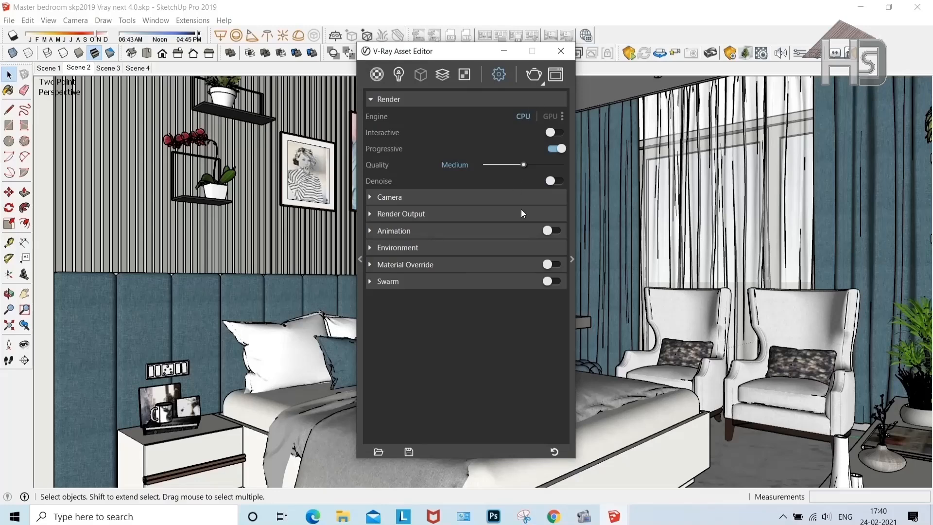
left_click(553, 149)
Set the V-Ray camera's Exposure Value (EV) to 9.
left_click(426, 196)
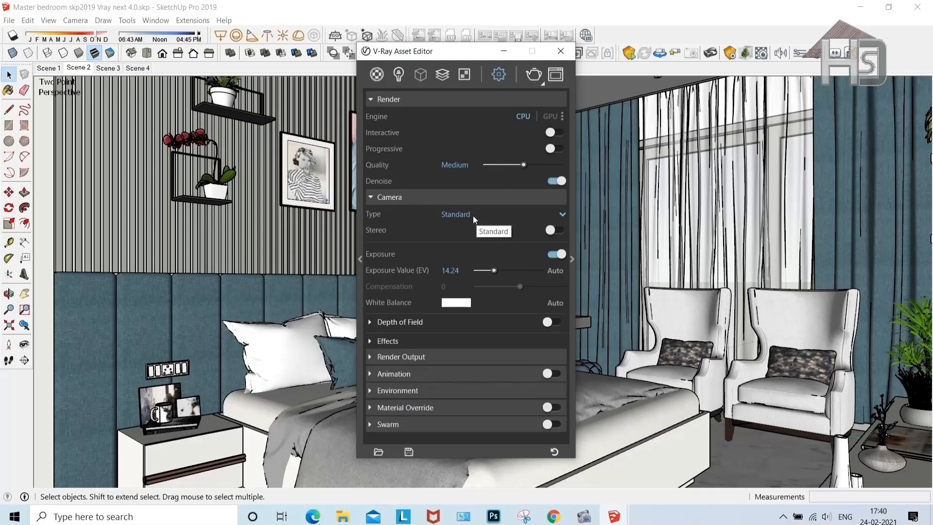
left_click(412, 272)
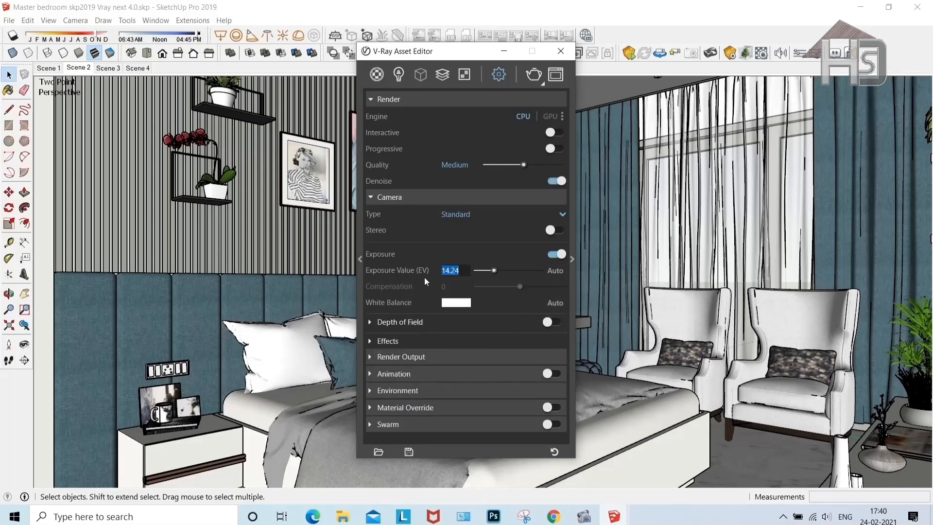
type("9")
key("Return")
left_click(476, 197)
Set the render output to the 4:3 - Picture aspect ratio with an image size of 800 x 600.
left_click(447, 213)
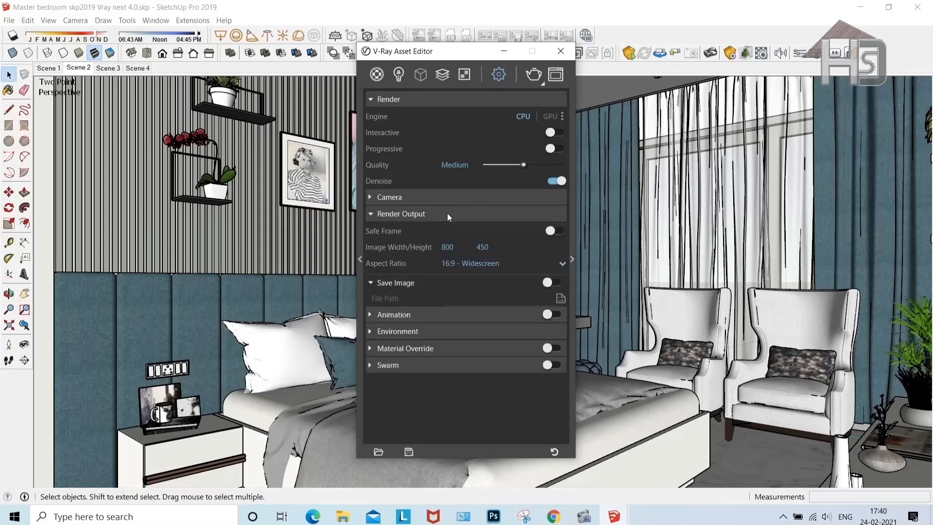
left_click(459, 261)
left_click(452, 313)
double_click(444, 248)
type("800")
double_click(483, 248)
type("600")
Replace the environment background's Sky texture with the bitmap 8609226ec8673f7ec6a5adae482189e6.jpg from the Desktop.
left_click(415, 331)
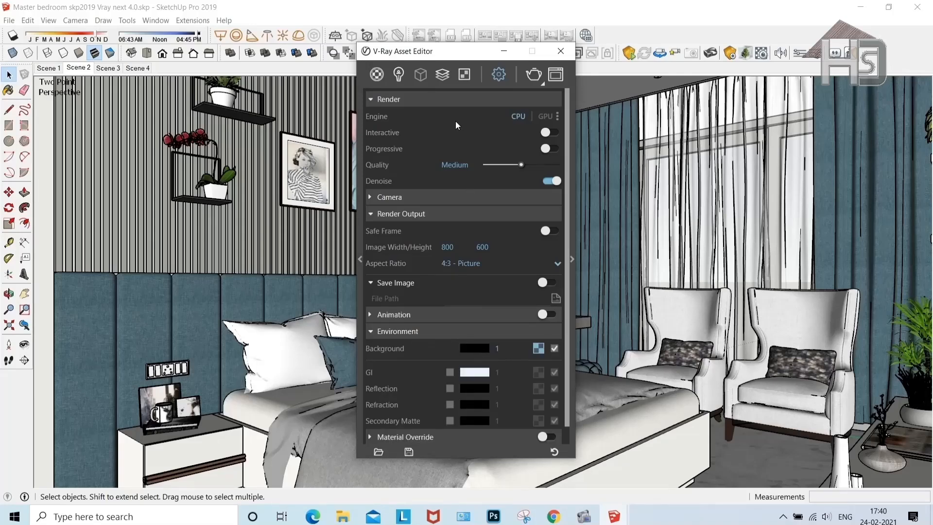
left_click(539, 348)
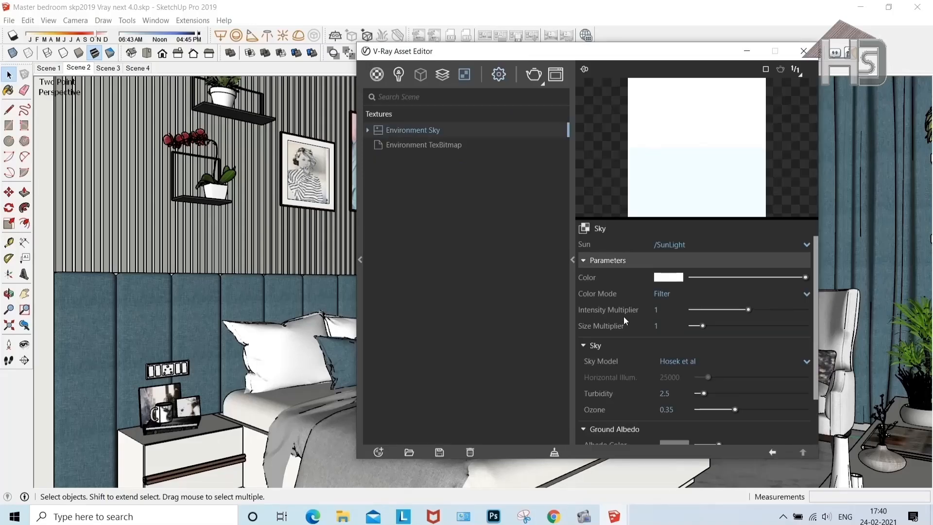
left_click(585, 228)
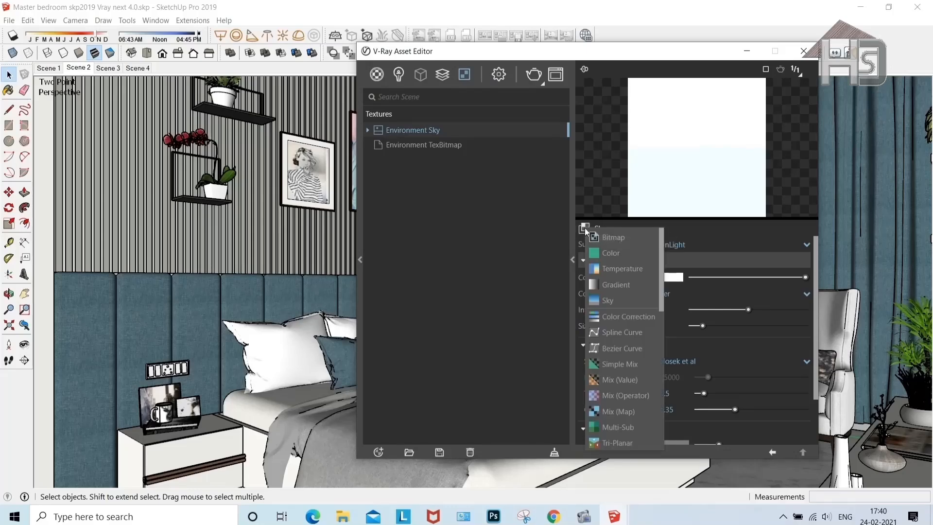
left_click(607, 238)
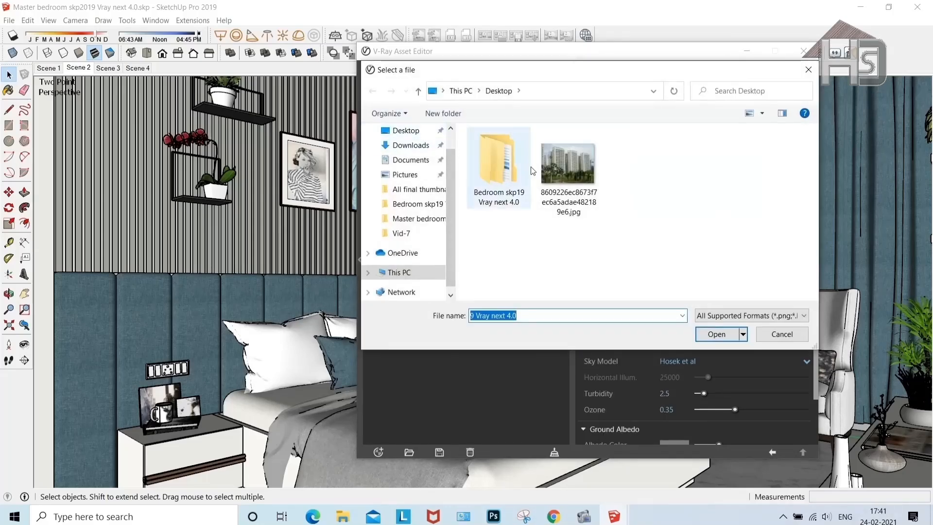
double_click(578, 161)
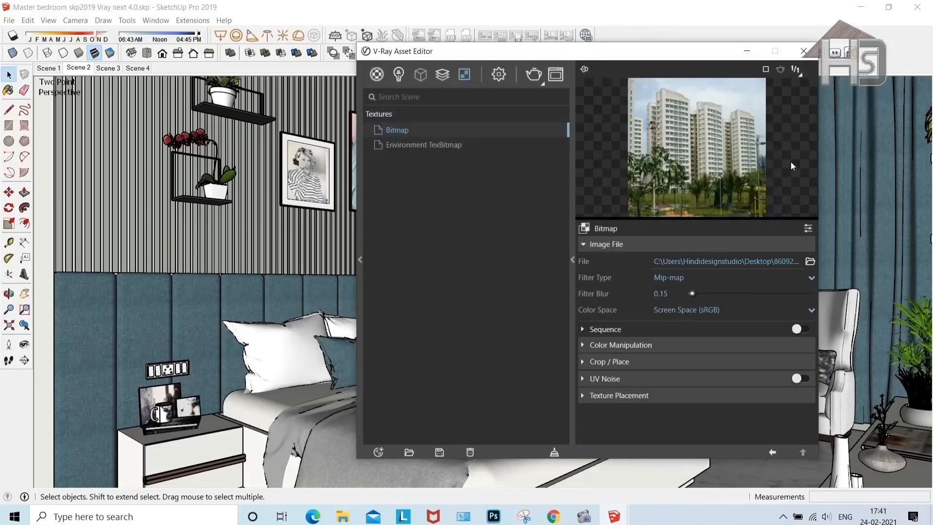
Set the background bitmap's texture placement mapping to Screen.
left_click(611, 398)
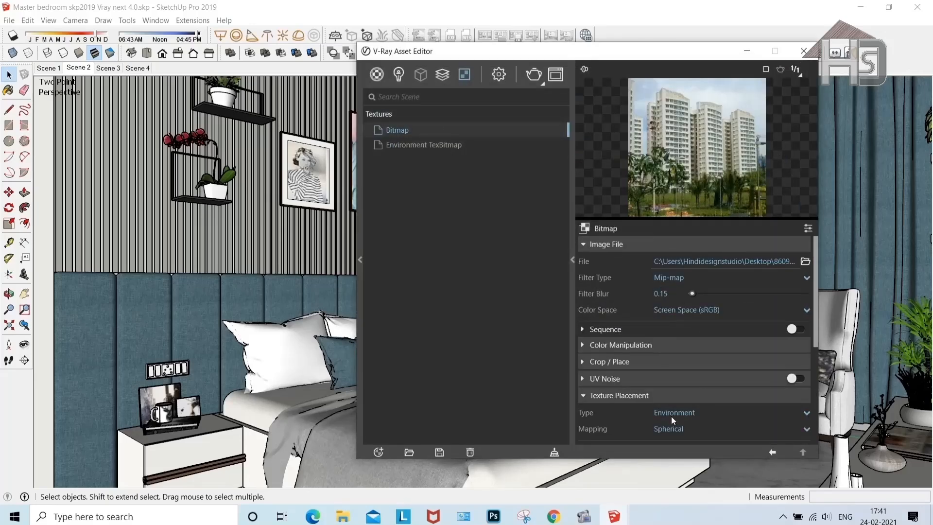
left_click(680, 429)
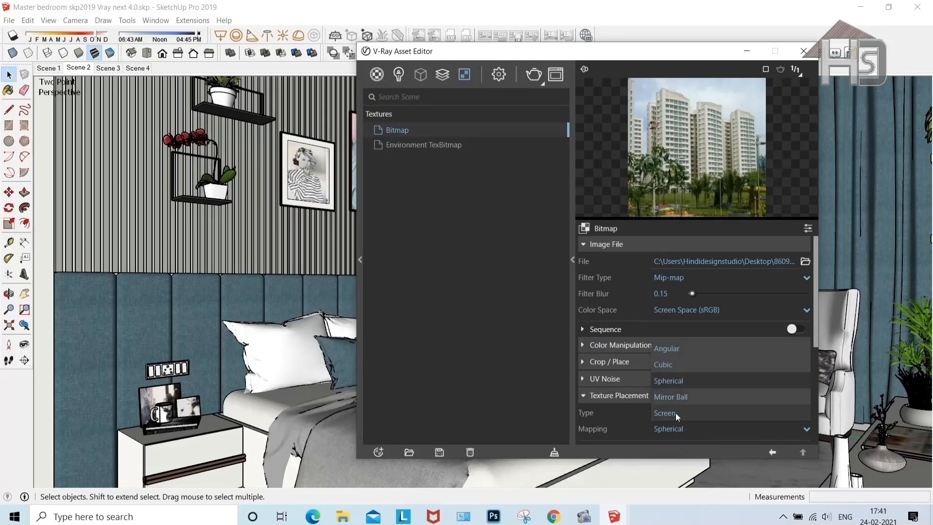
left_click(676, 412)
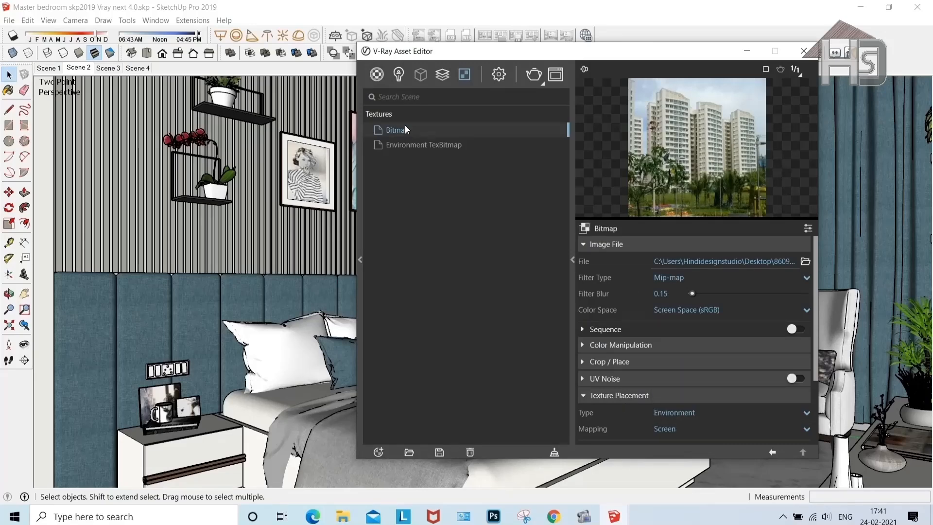
Set the environment background intensity to 0.7 in the render settings.
left_click(499, 73)
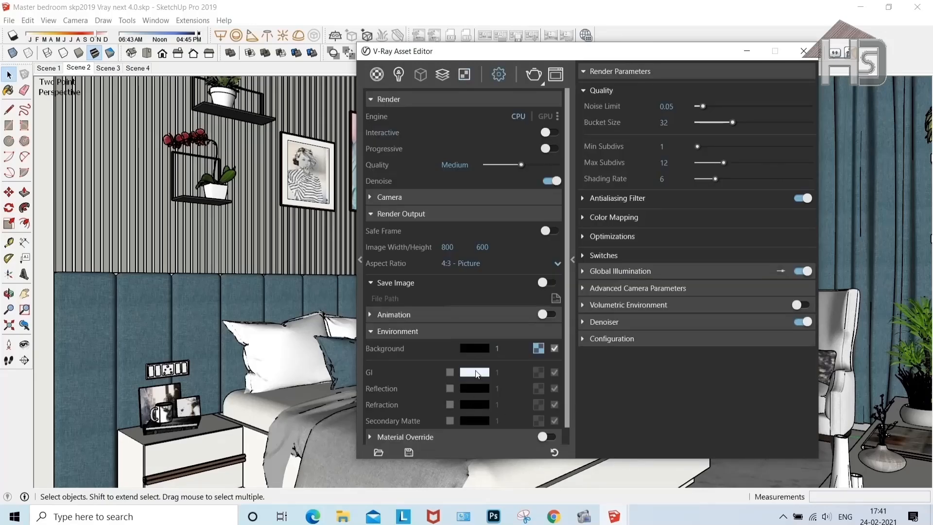
double_click(498, 348)
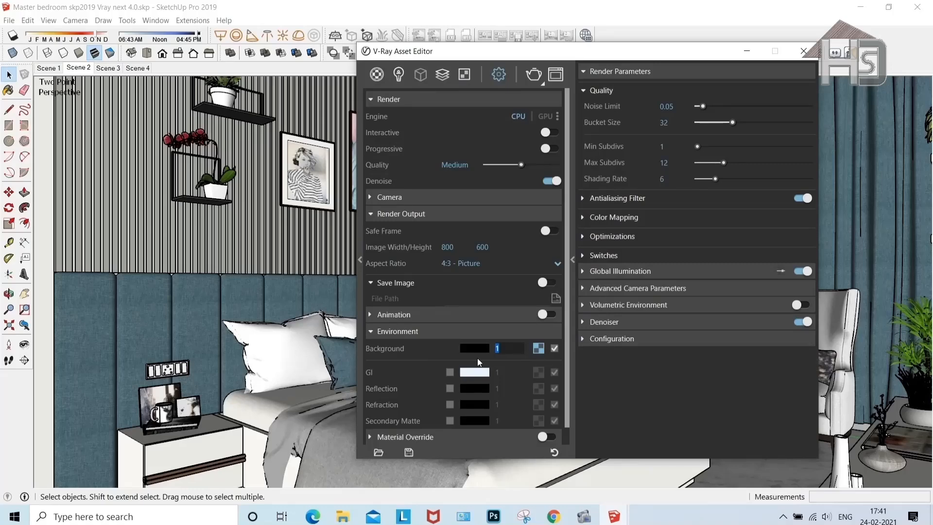
type(".5")
left_click(606, 392)
Turn off all V-Ray IES lights and the rectangle light, and set the SunLight intensity to 0.25.
left_click(398, 74)
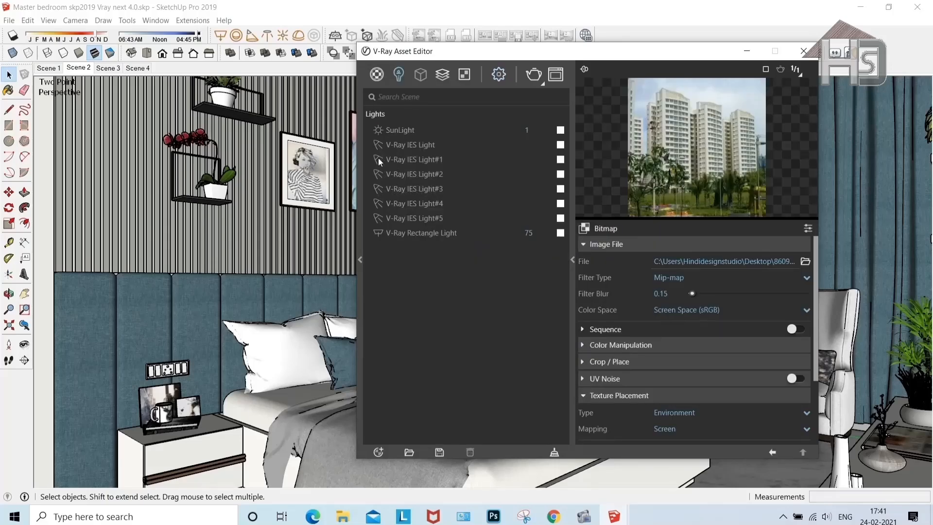
left_click(377, 218)
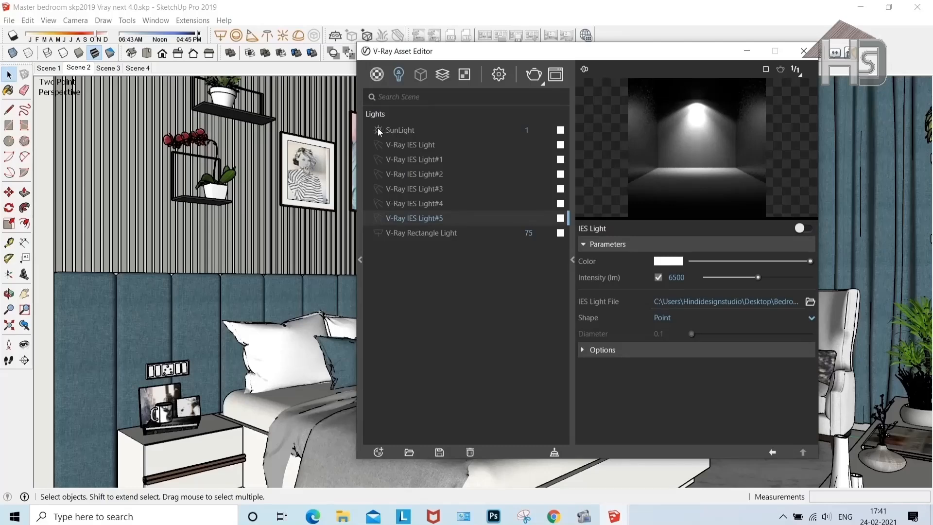
left_click_drag(541, 136, 519, 137)
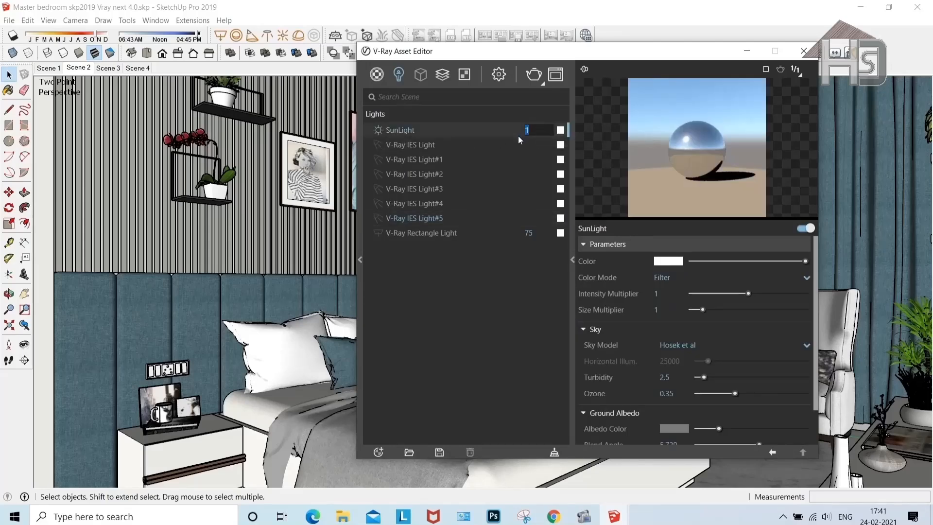
type(".25")
key("Return")
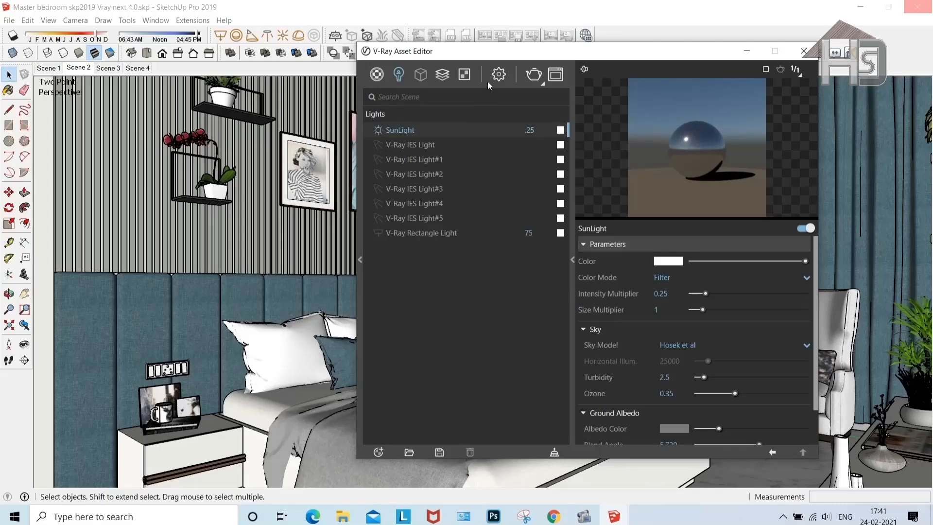
Set the global illumination primary rays to Irradiance map in the render settings.
left_click(500, 73)
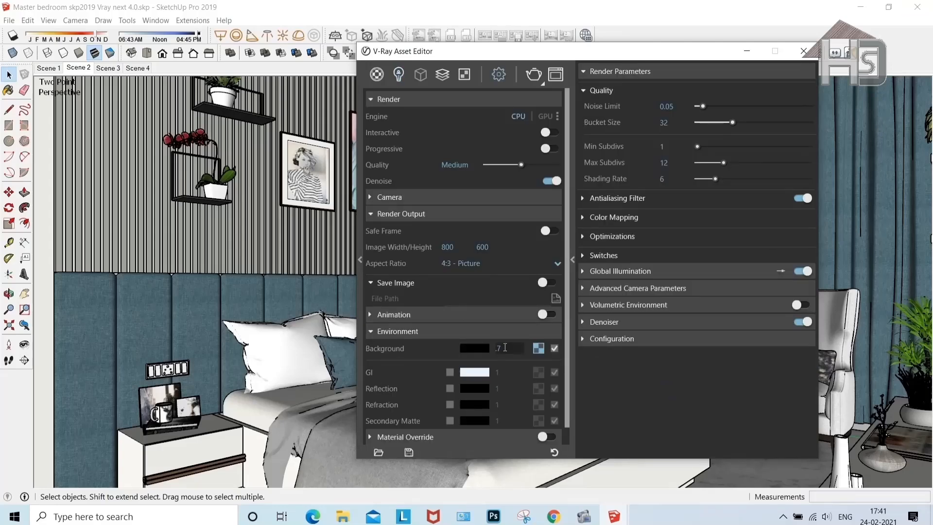
left_click(432, 331)
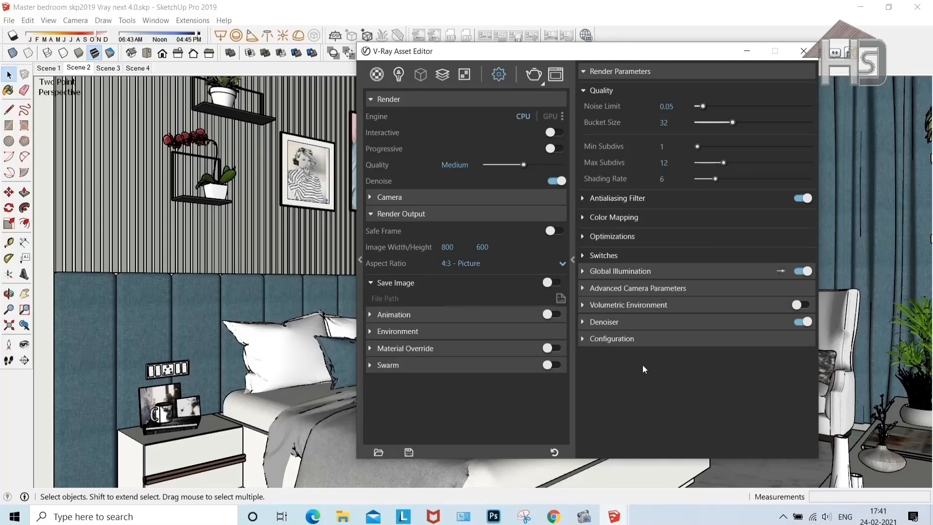
left_click(621, 272)
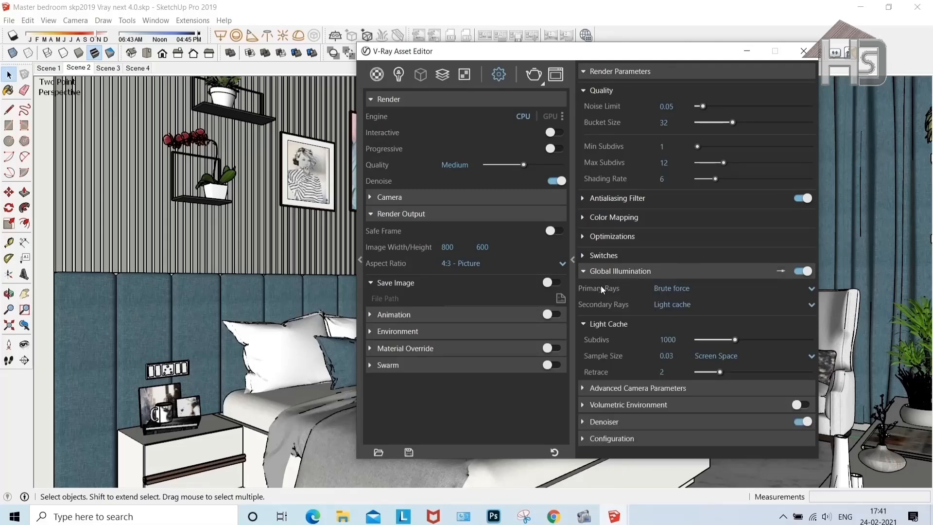
left_click(671, 287)
left_click(678, 305)
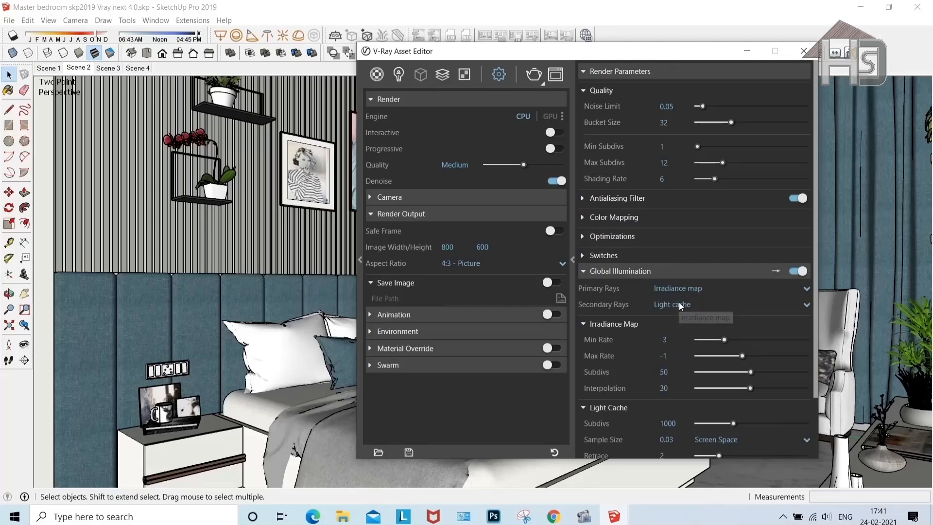
left_click(650, 270)
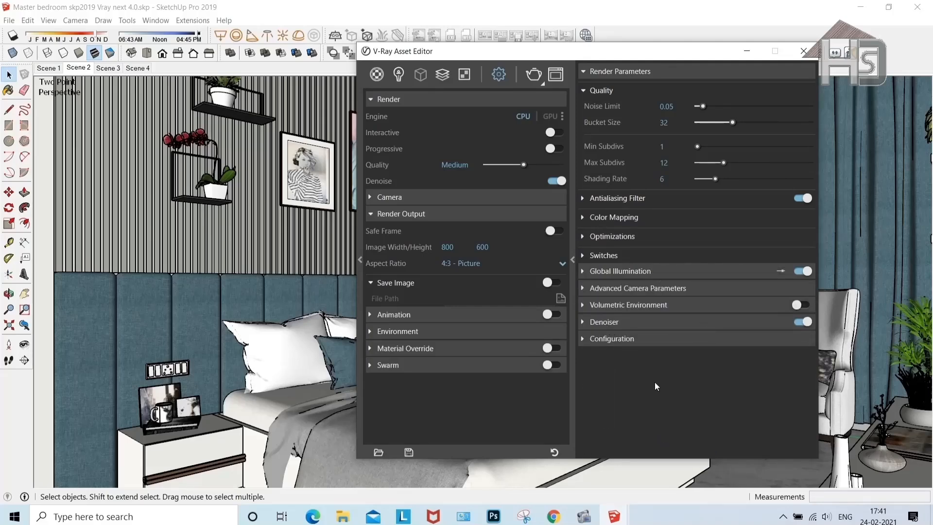
Review the scene's list of render elements and return to the render settings.
left_click(443, 75)
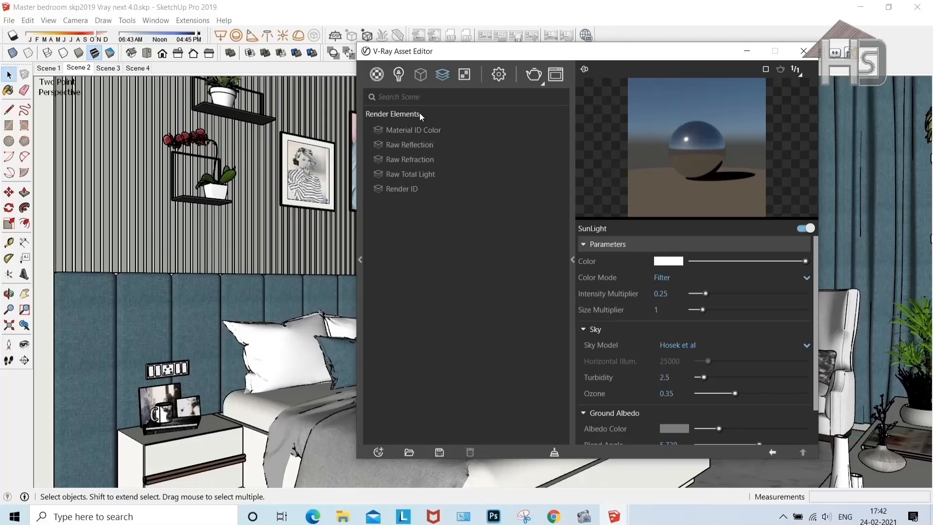
left_click(502, 74)
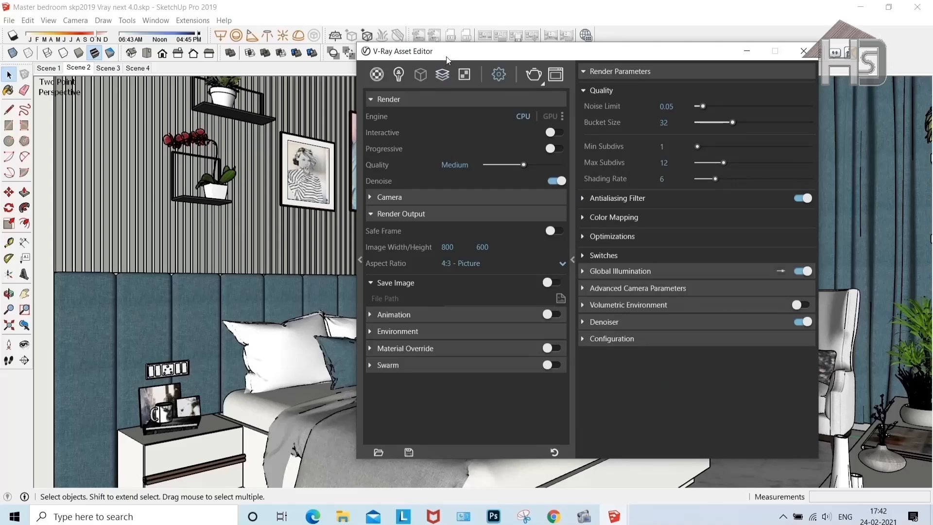
left_click(443, 75)
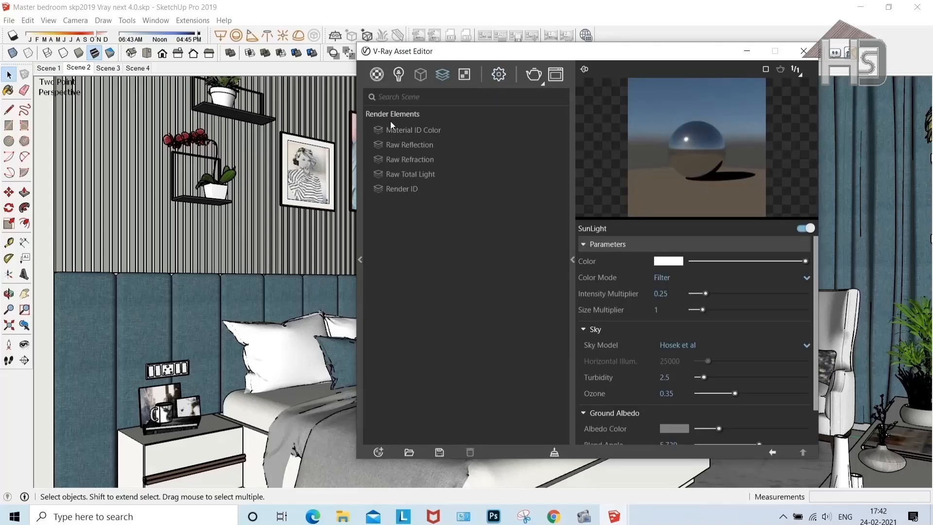
left_click(504, 74)
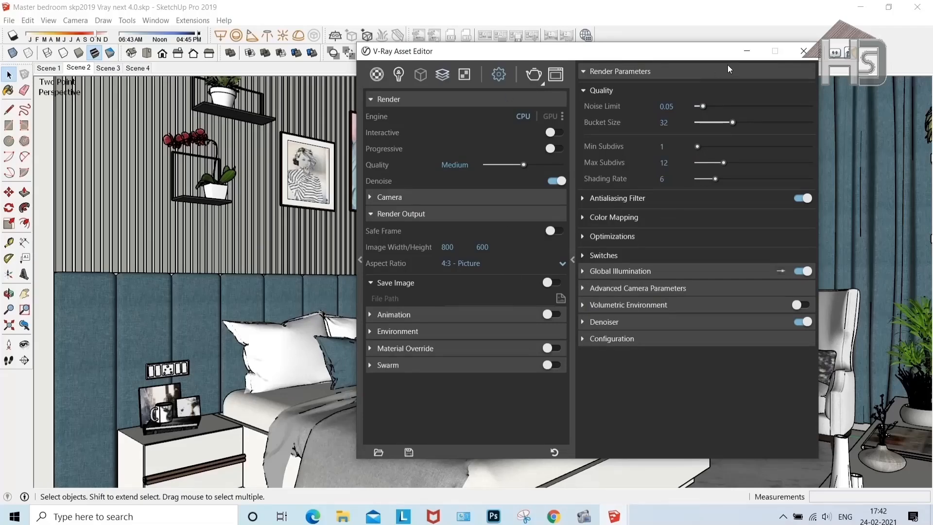
Close the asset editor and sample the material of the ledge inside the ceiling cove with the Paint Bucket.
left_click(803, 51)
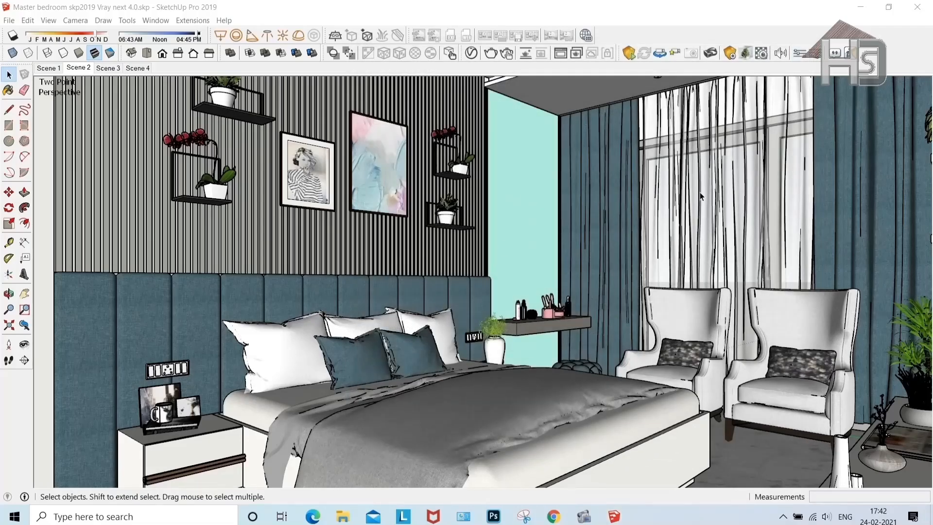
middle_click_drag(510, 241, 462, 331)
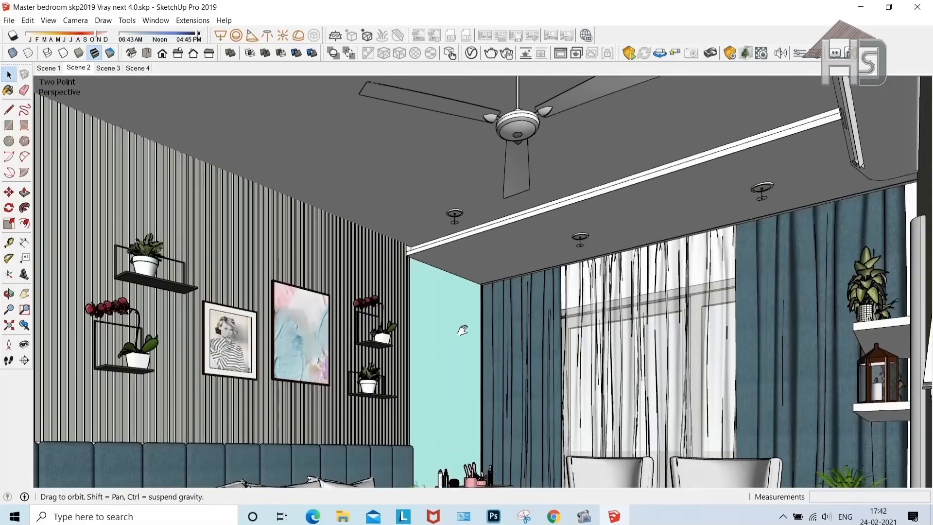
scroll(457, 244, "up", 6)
middle_click_drag(398, 222, 371, 267, "shift")
scroll(360, 223, "up", 6)
middle_click_drag(357, 225, 297, 326)
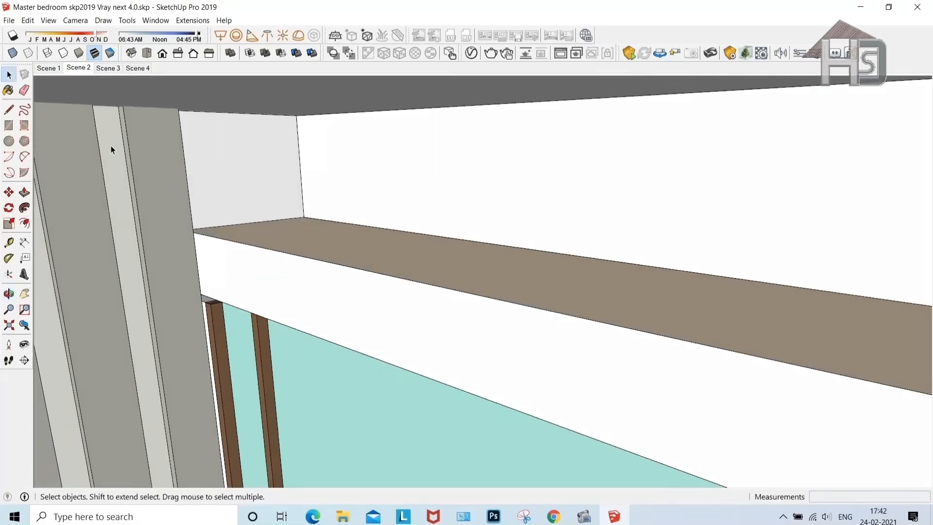
left_click(9, 90)
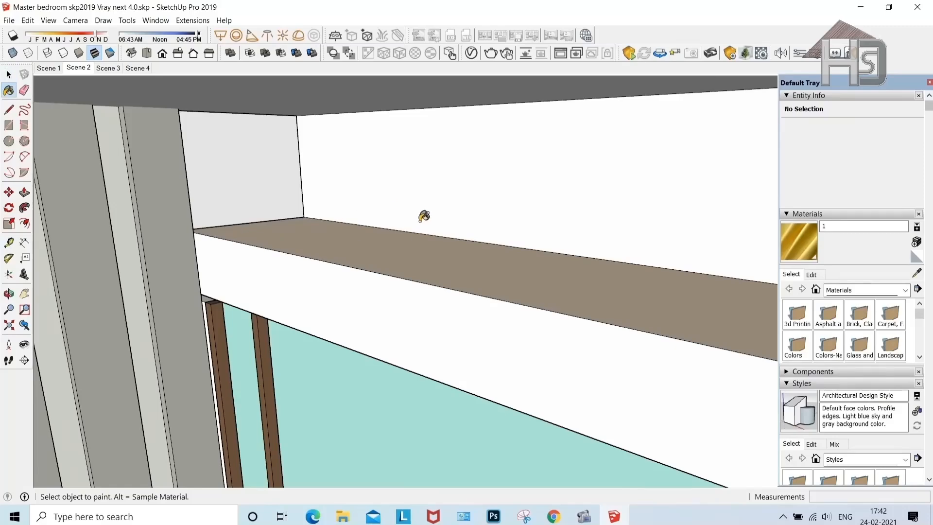
left_click(520, 273, "alt")
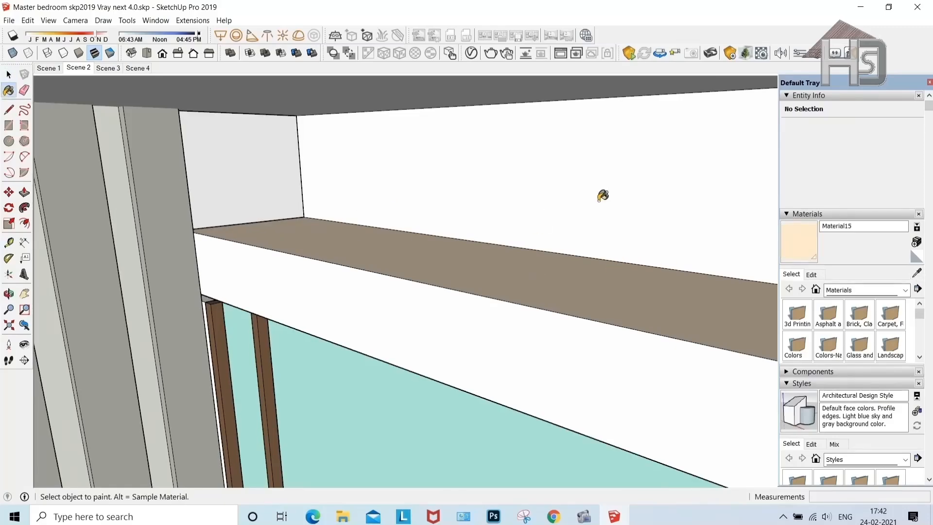
Delete the Emissive layer from the cove ledge's Material15 in the V-Ray Asset Editor.
left_click(471, 53)
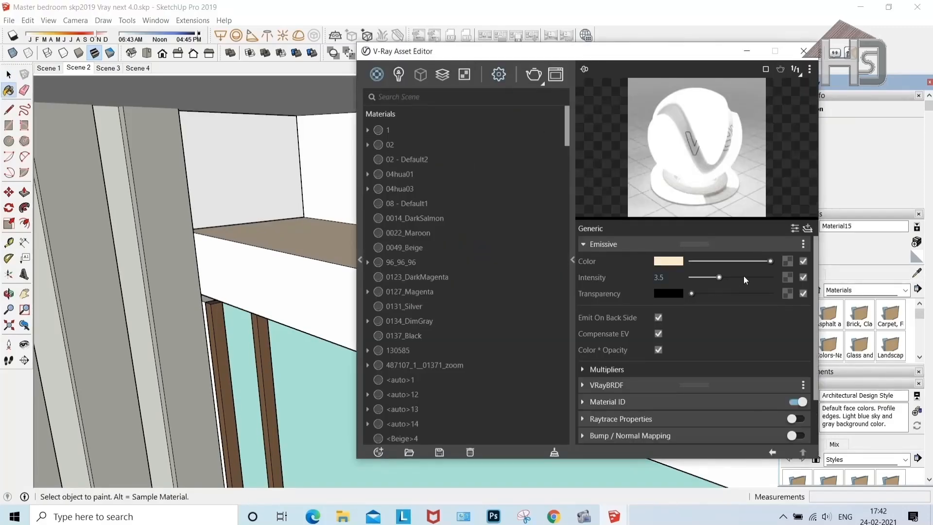
left_click(802, 245)
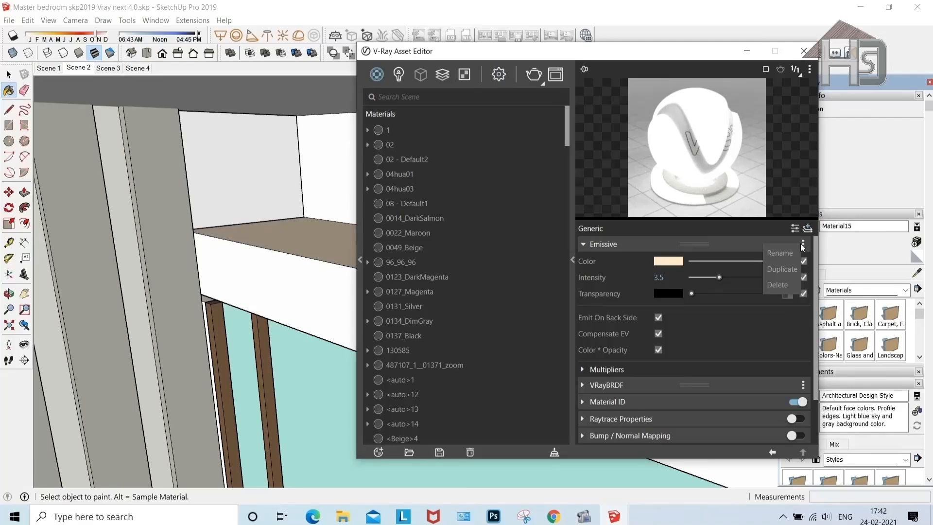
left_click(788, 286)
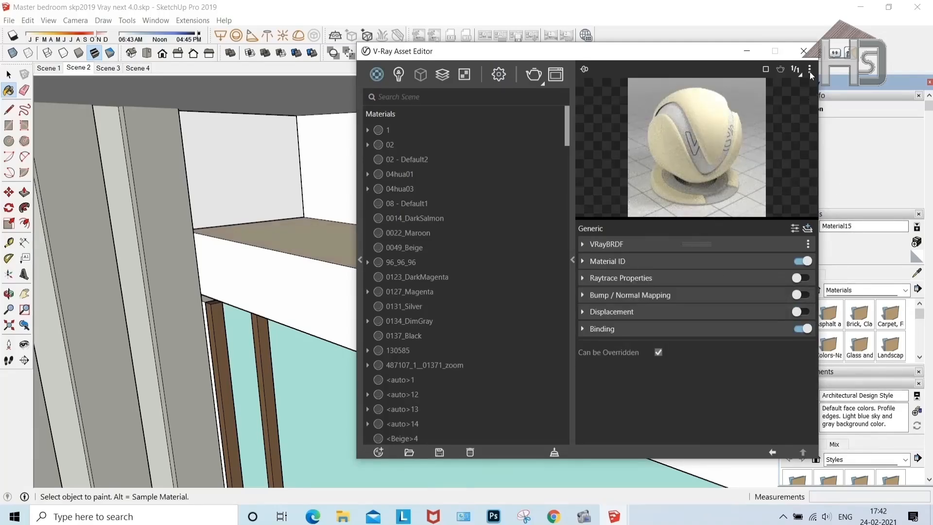
left_click(803, 51)
Change the colour of Material15 to white by matching a colour on the screen.
left_click(812, 275)
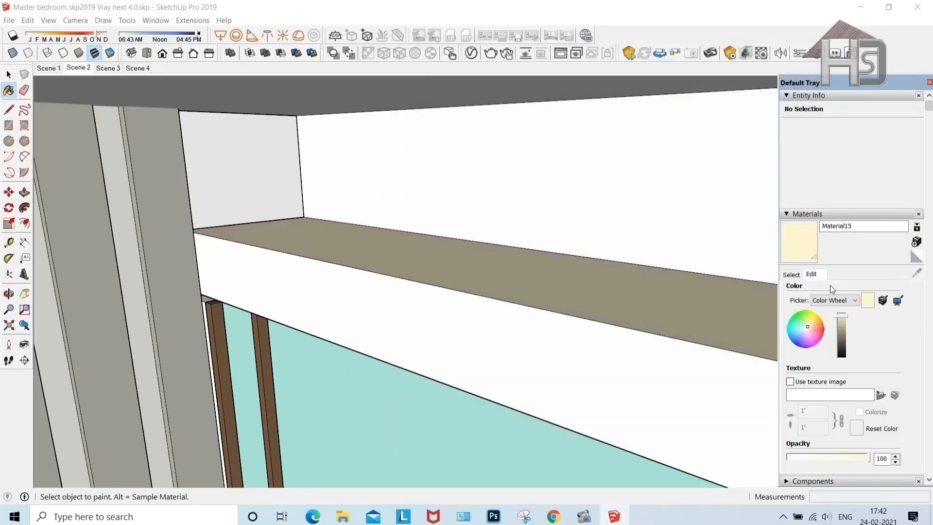
left_click(897, 300)
left_click(884, 223)
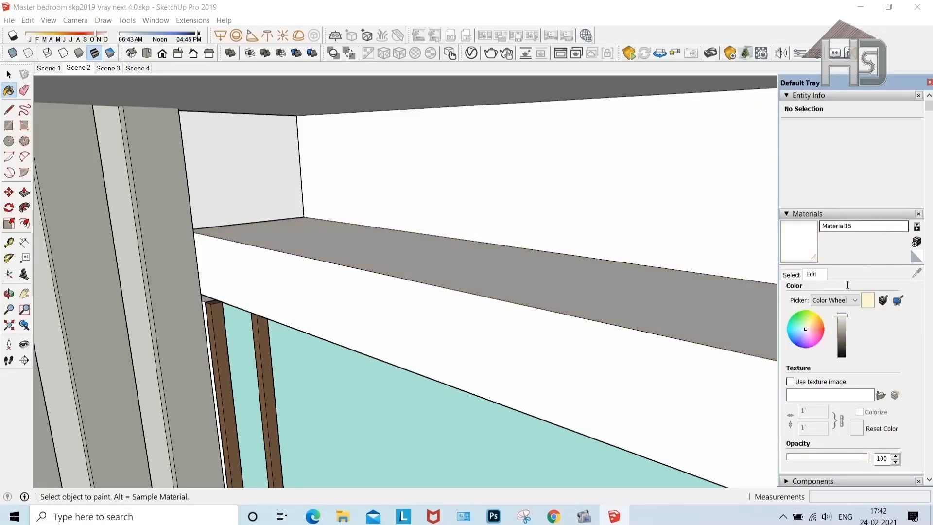
left_click(792, 274)
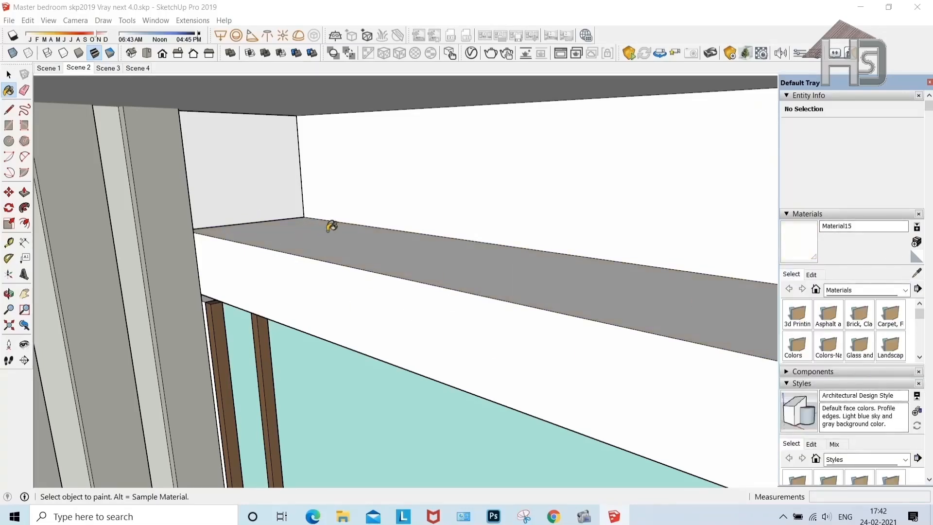
Sample the ceiling downlight's Material8, delete its Emissive layer, and close the asset editor and the default tray.
mouse_move(120, 118)
middle_mouse_down()
mouse_move(291, 246)
mouse_move(364, 146)
mouse_move(379, 263)
mouse_move(381, 166)
mouse_move(200, 283)
mouse_move(328, 268)
mouse_move(186, 213)
mouse_move(343, 176)
middle_mouse_up()
left_click(343, 178, "alt")
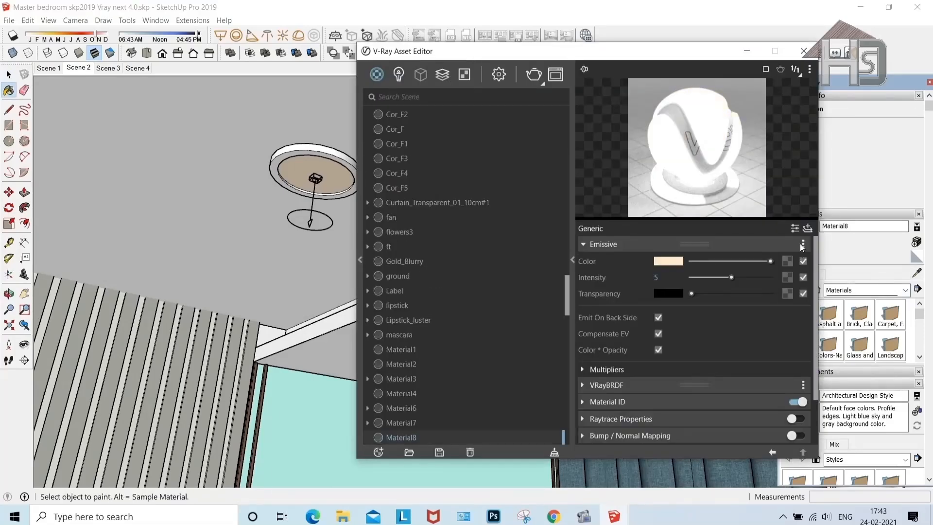
left_click(803, 242)
left_click(805, 244)
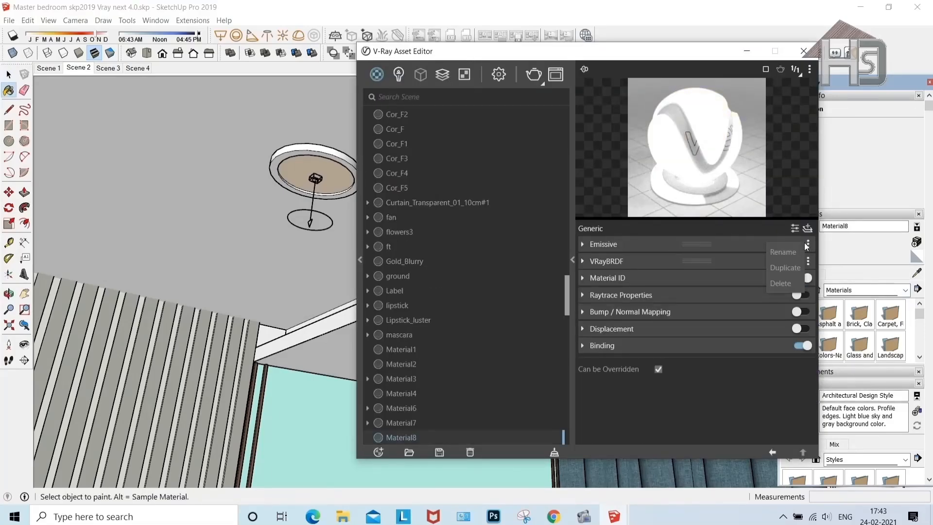
left_click(784, 282)
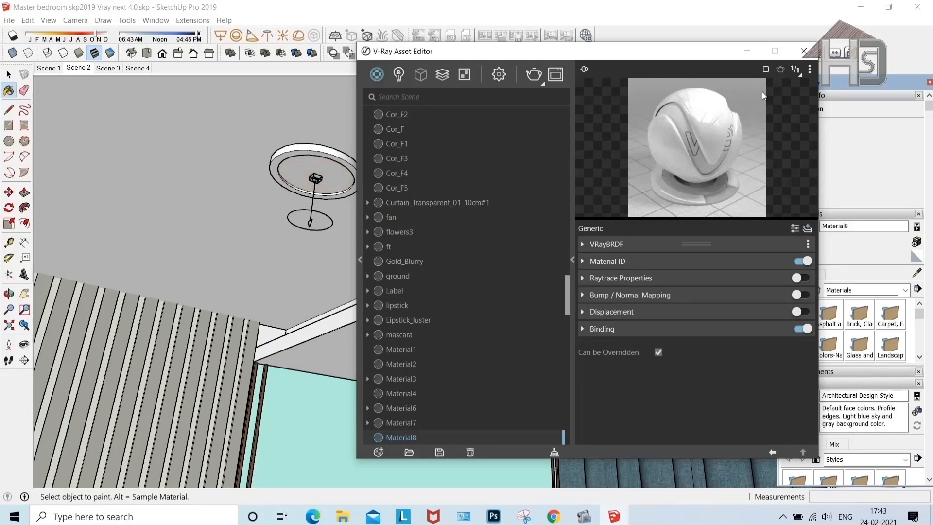
left_click(803, 51)
left_click(929, 82)
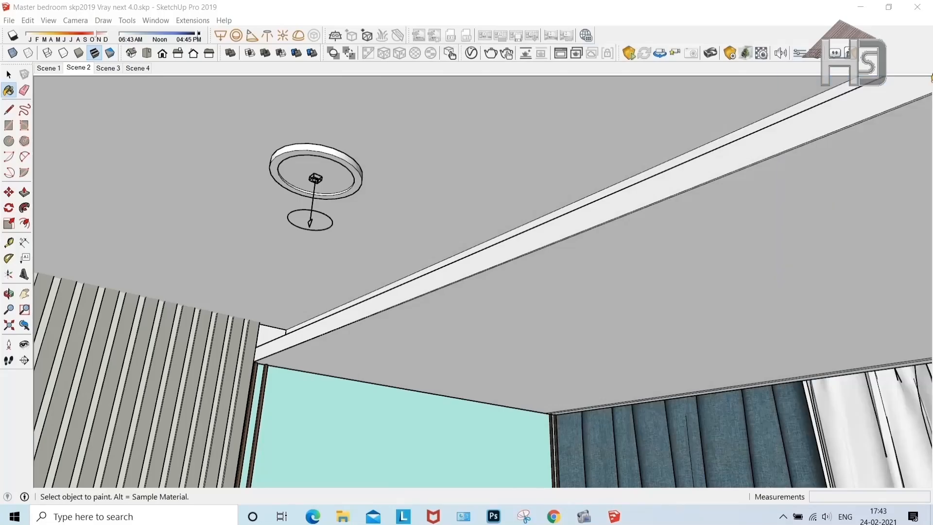
Restore the Scene 2 view and open the earlier render Scene-1.jpg from the project folder to examine its lighting.
left_click(78, 68)
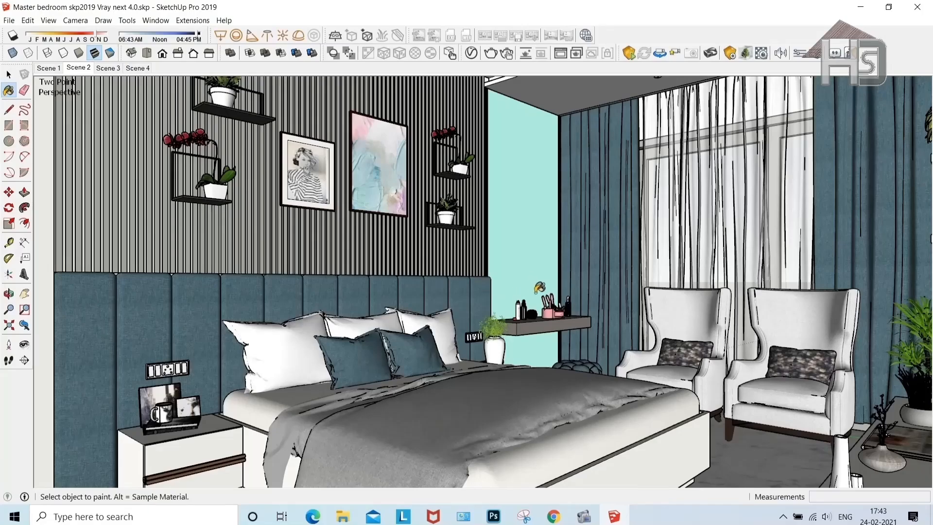
left_click(340, 517)
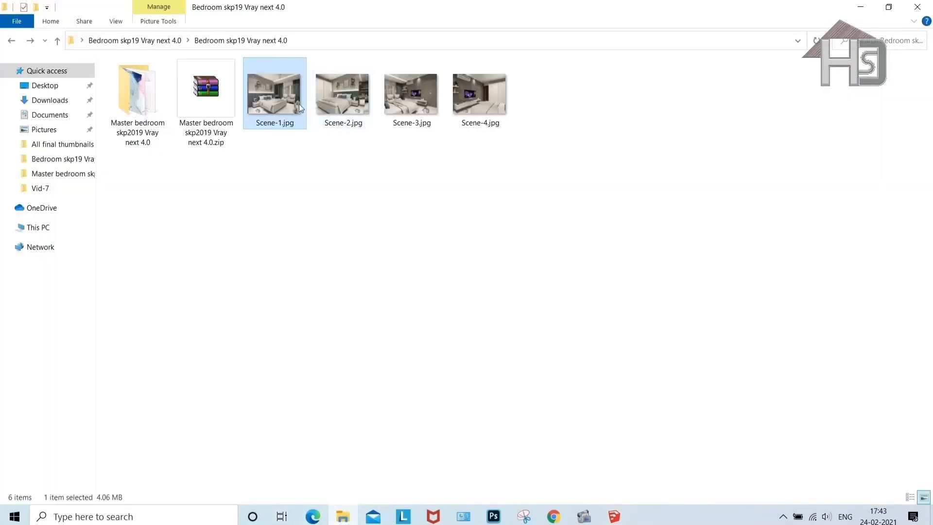
key("Return")
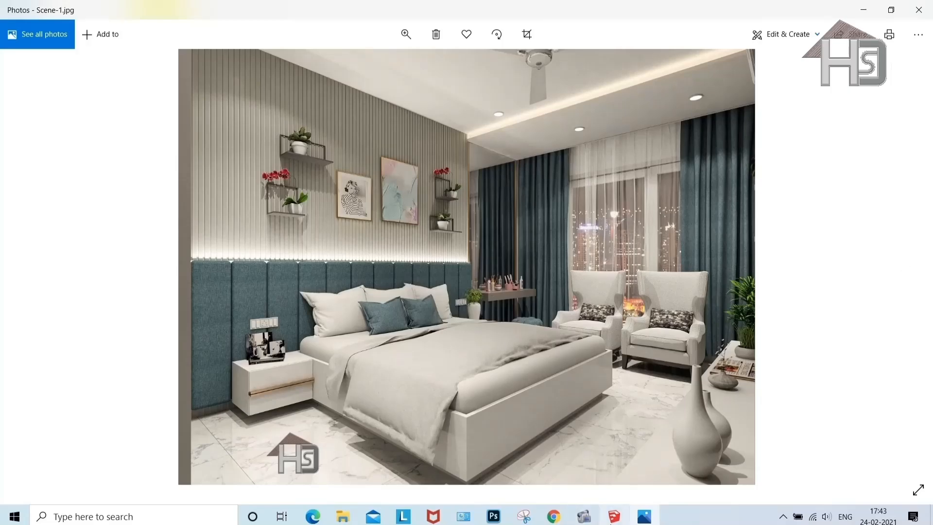
Back in SketchUp, open the curtain group and move the sheer curtain's left part about 1' 11" towards the left drape.
left_click(614, 516)
middle_click_drag(708, 151, 443, 216)
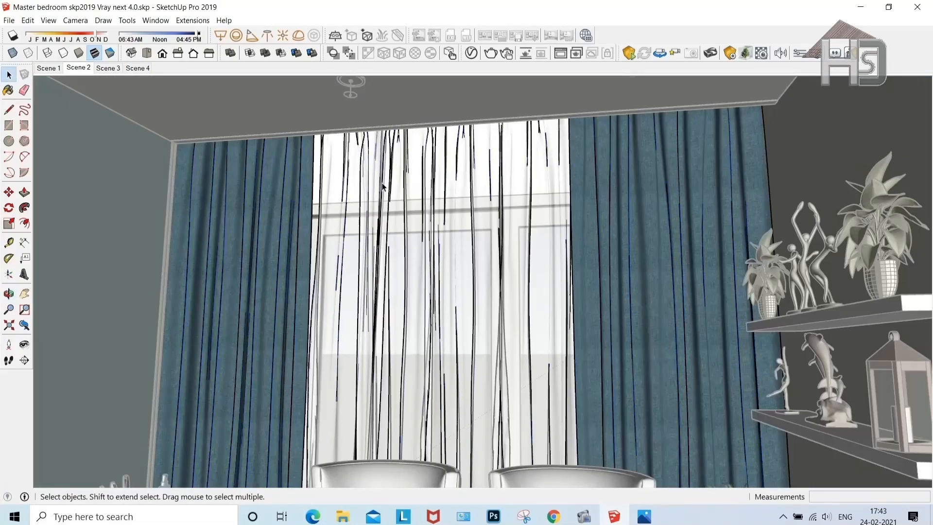
double_click(355, 175)
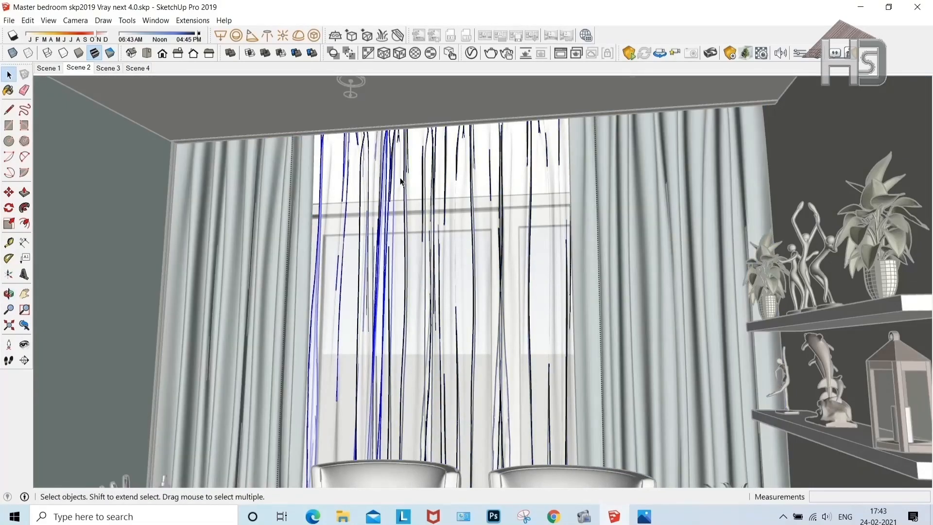
left_click(407, 180, "shift")
key("m")
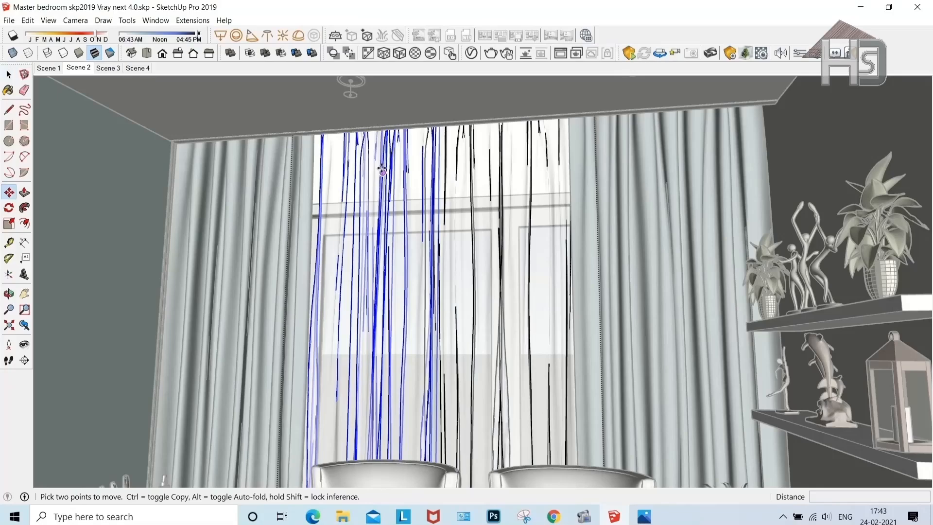
left_click(419, 111)
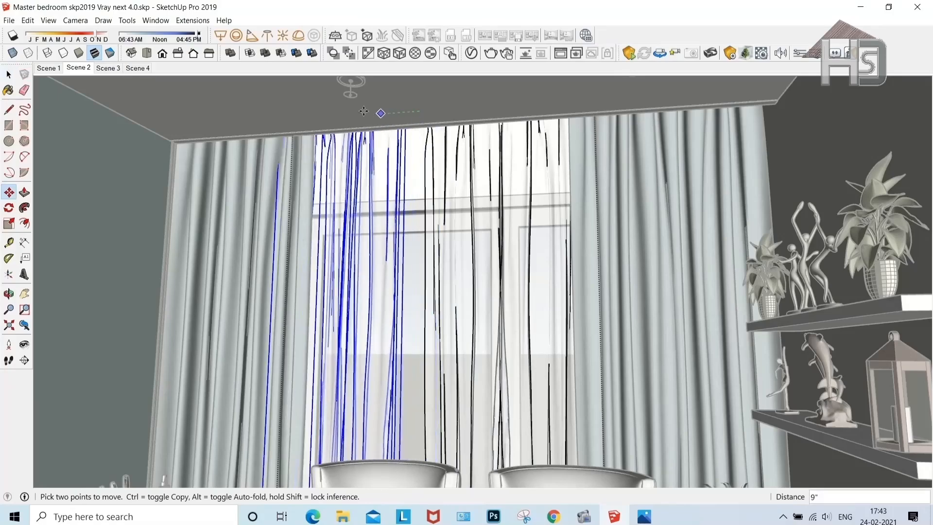
left_click(309, 118)
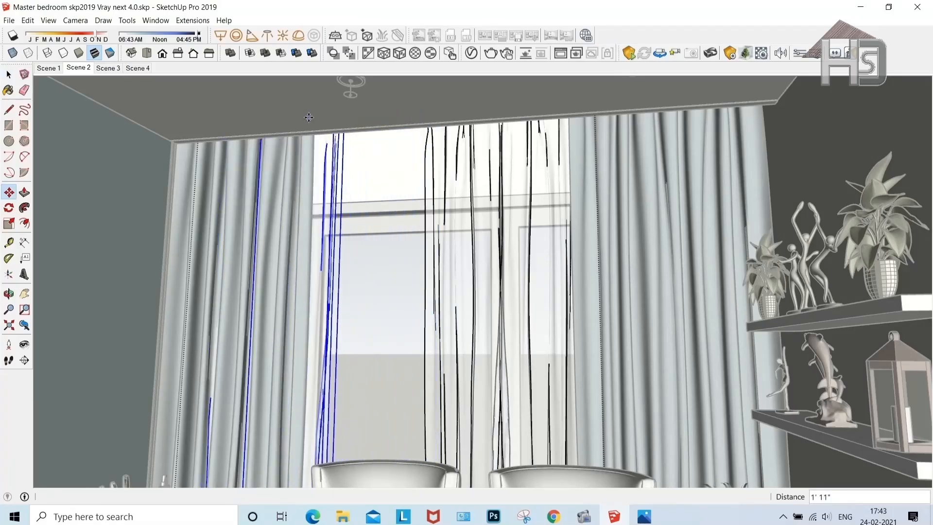
key("space")
Move the sheer curtain's right part about 2' 1" towards the right drape and leave the curtain group.
left_click(490, 165)
key("m")
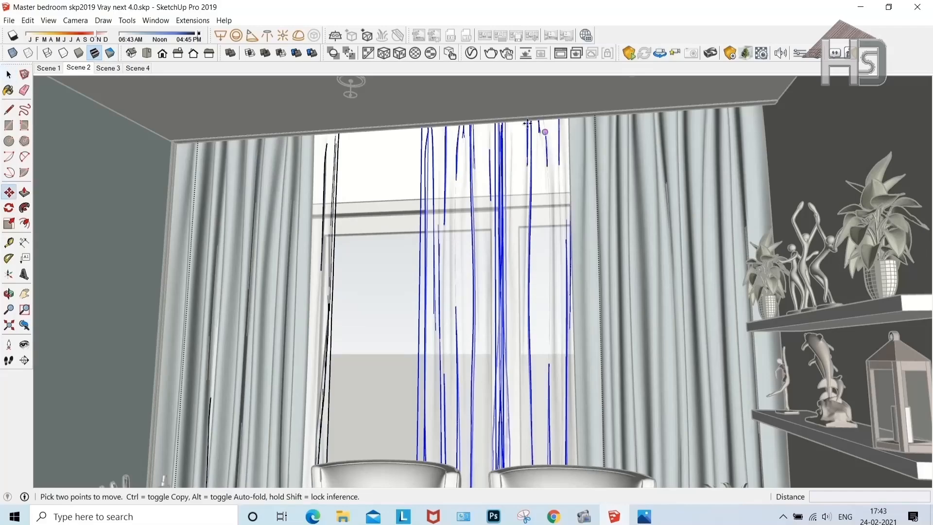
left_click(453, 86)
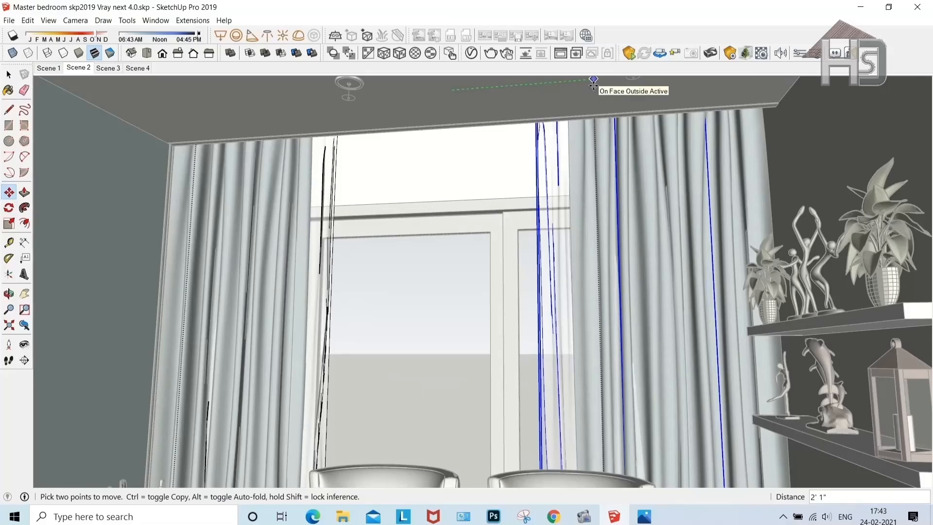
left_click(593, 83)
key("space")
left_click(476, 225)
scroll(477, 225, "down", 3)
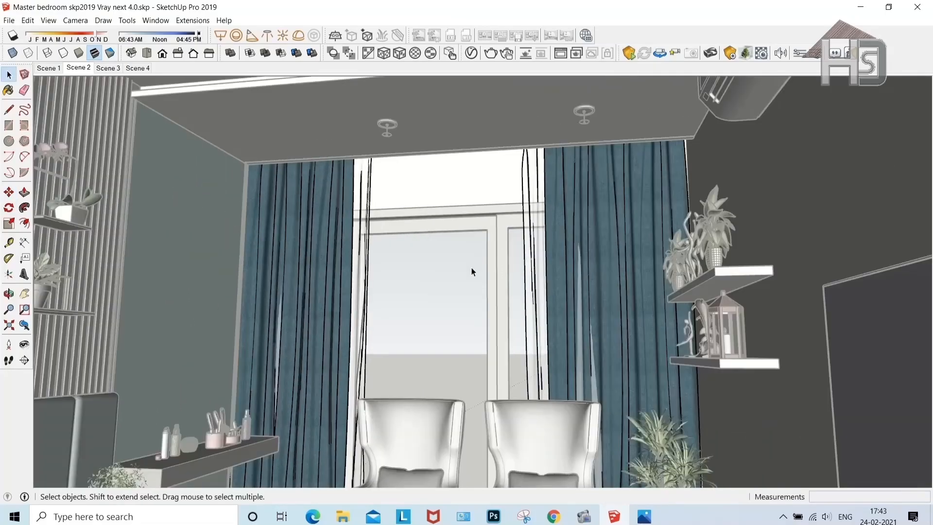
left_click(483, 233)
Turn on the model's shadows and examine from outside which direction the sunlight falls on the room.
middle_click_drag(477, 275, 436, 322)
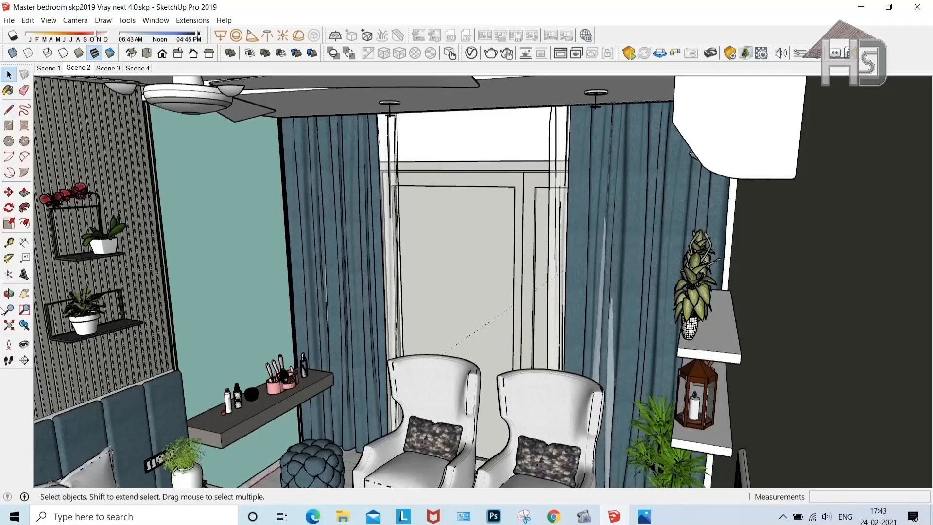
left_click(8, 325)
middle_click_drag(450, 252, 523, 221)
scroll(568, 245, "down", 2)
middle_click_drag(569, 246, 271, 302)
scroll(606, 319, "down", 2)
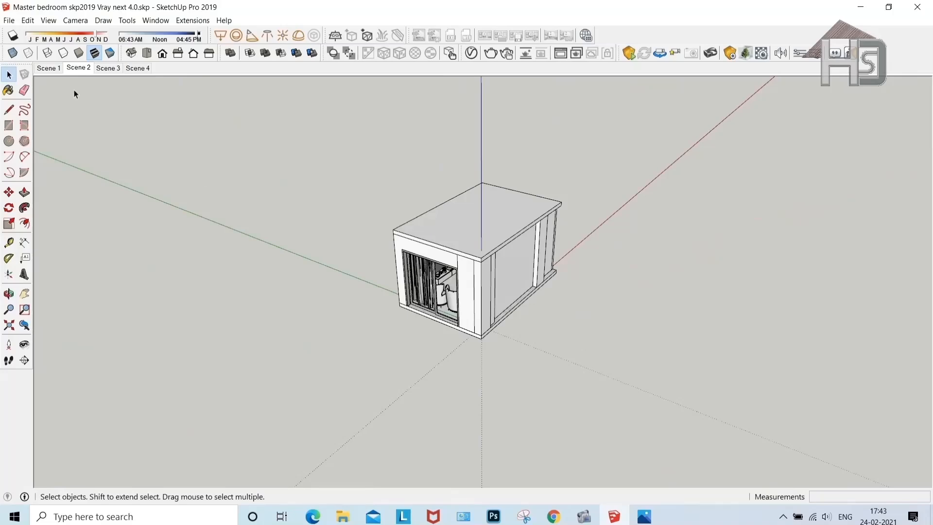
left_click(13, 37)
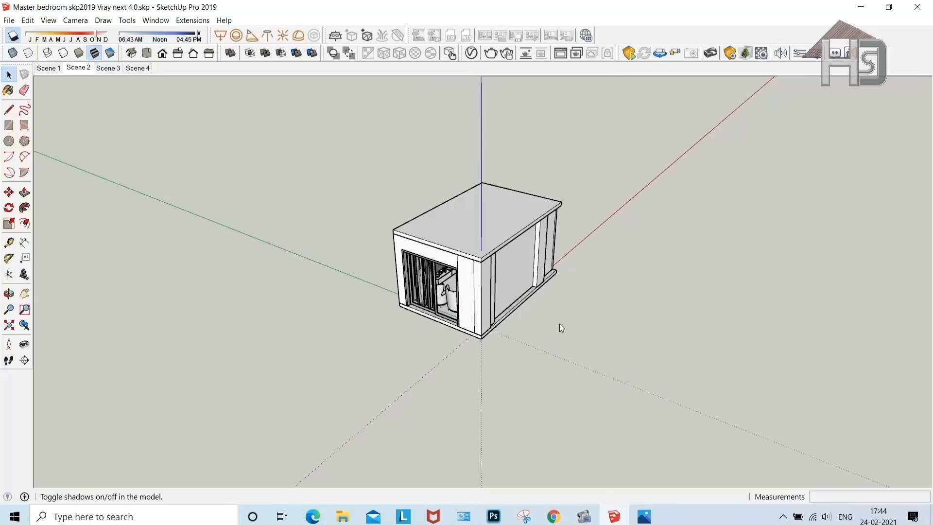
scroll(509, 282, "down", 2)
middle_click_drag(480, 293, 930, 288)
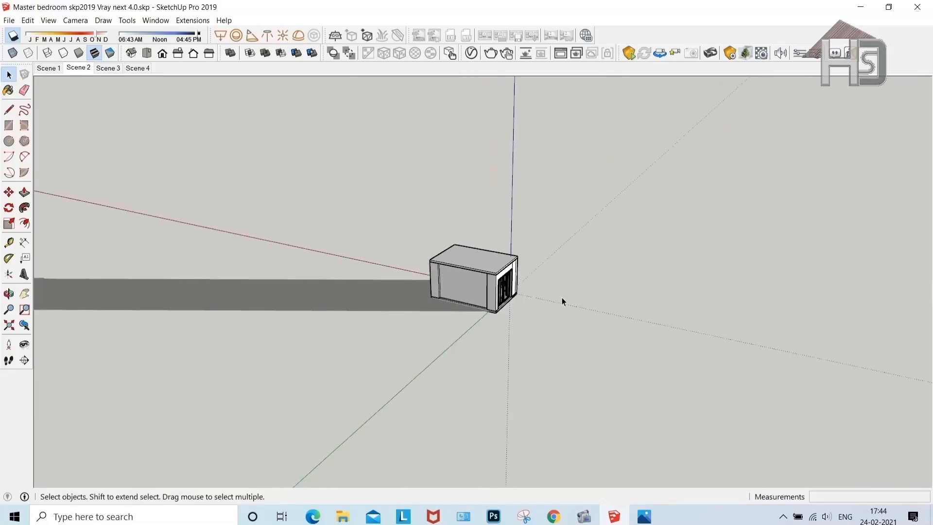
middle_click_drag(559, 297, 686, 292)
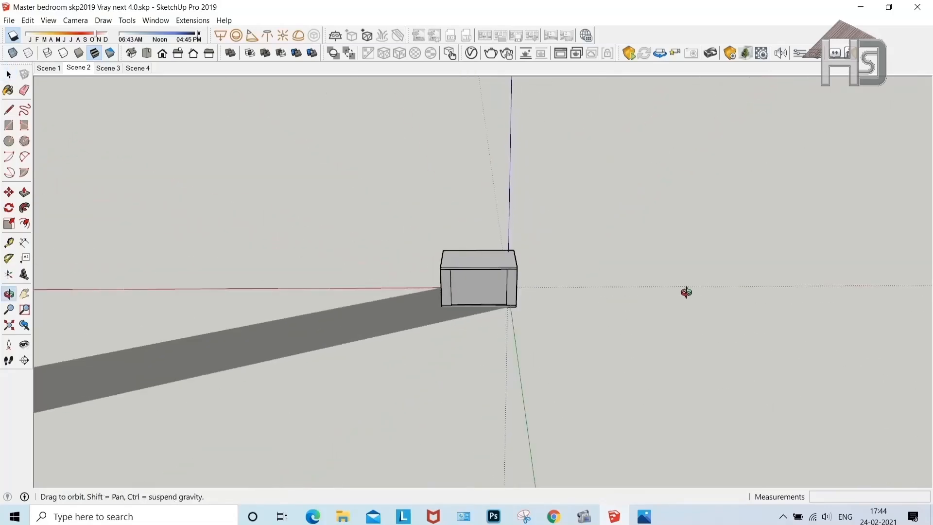
Add a leader text reading "sun" to the roof corner at the window end, pointing away from the shadow.
left_click(24, 258)
left_click(516, 260)
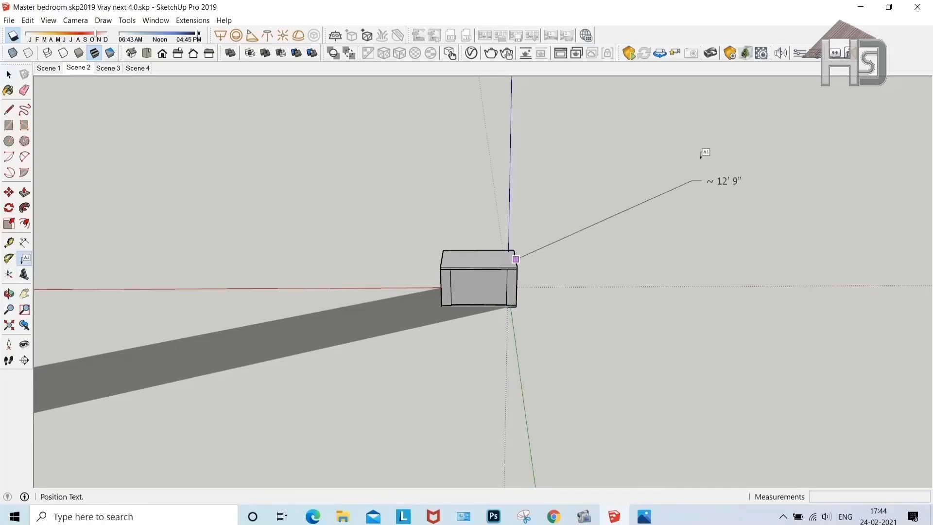
left_click(731, 139)
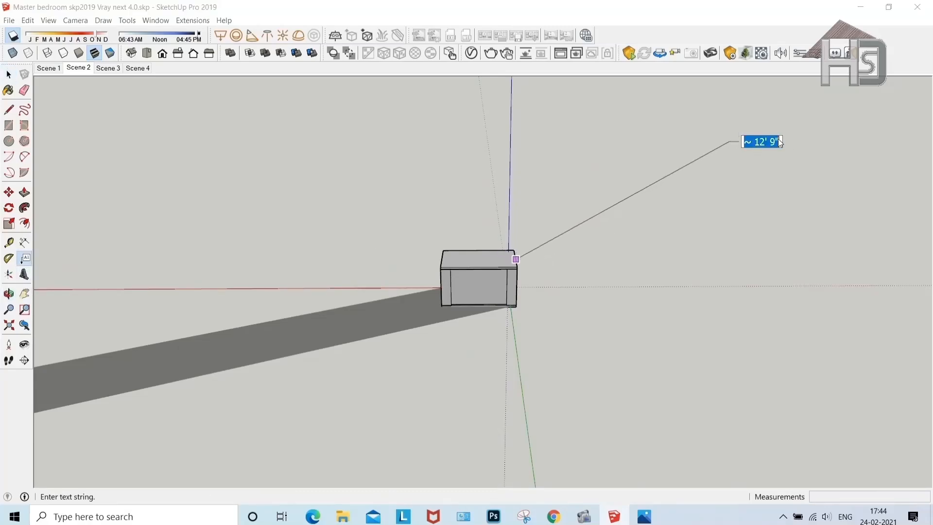
type("sun")
left_click(788, 162)
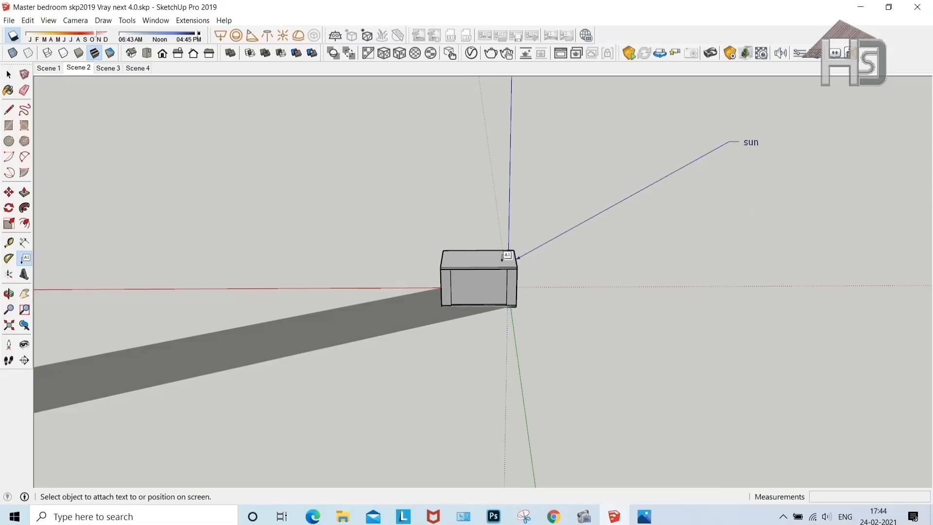
key("space")
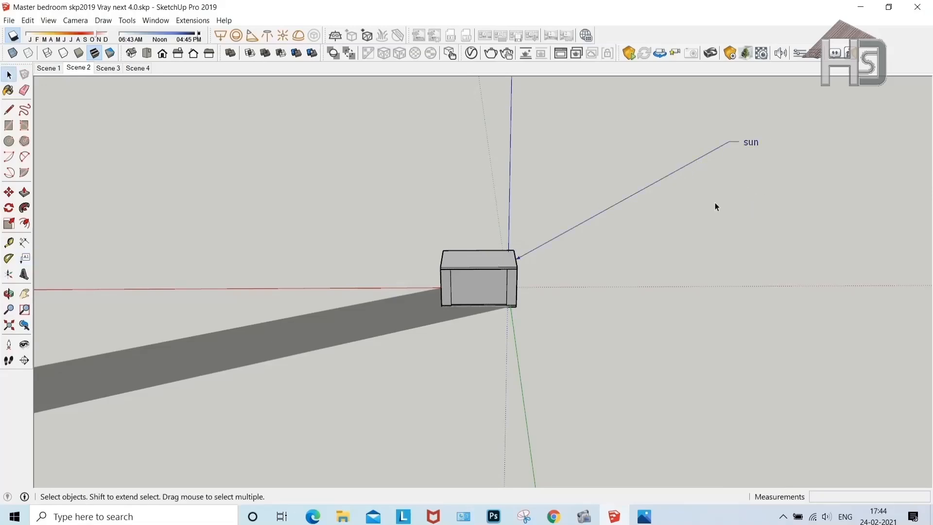
Delete the "sun" leader text at the roof corner and examine the shadow direction from the window end of the room.
left_click(736, 144)
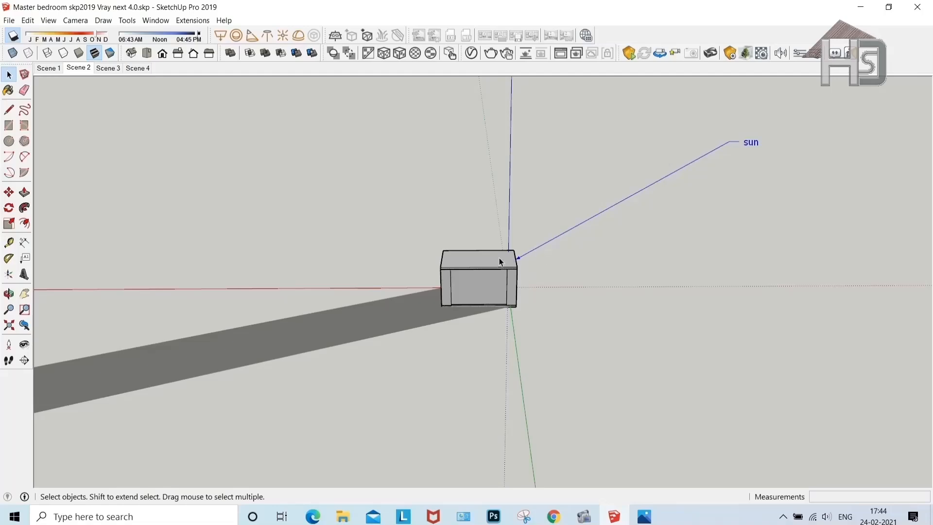
key("Delete")
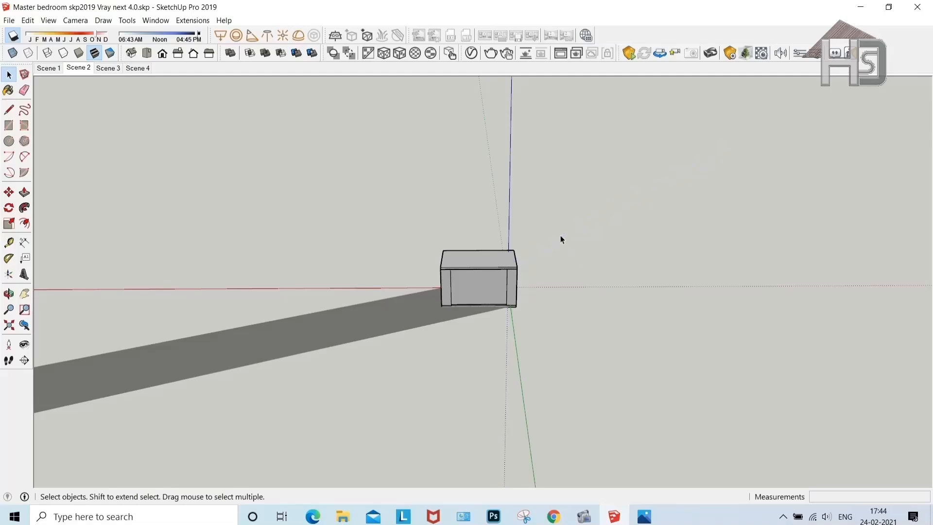
scroll(559, 248, "up", 1)
middle_click_drag(616, 311, 503, 273)
scroll(503, 274, "up", 2)
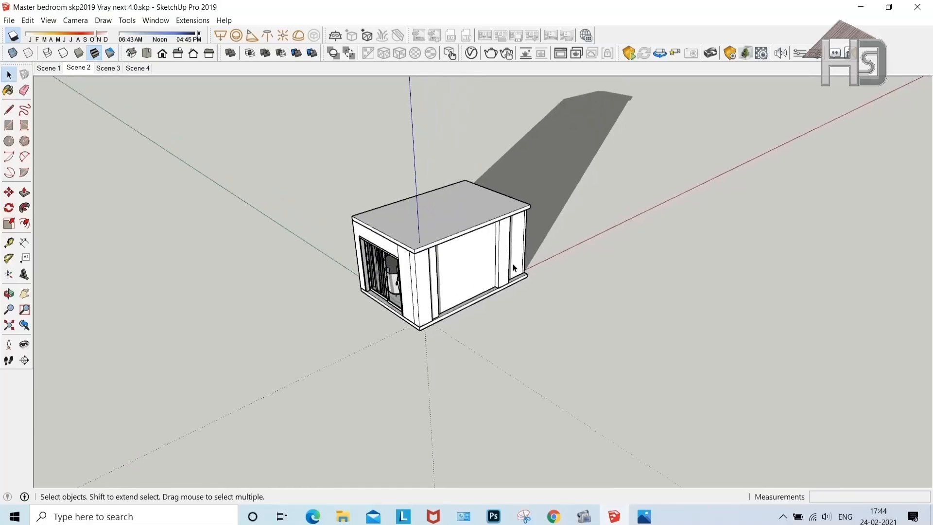
middle_click_drag(484, 336, 368, 380)
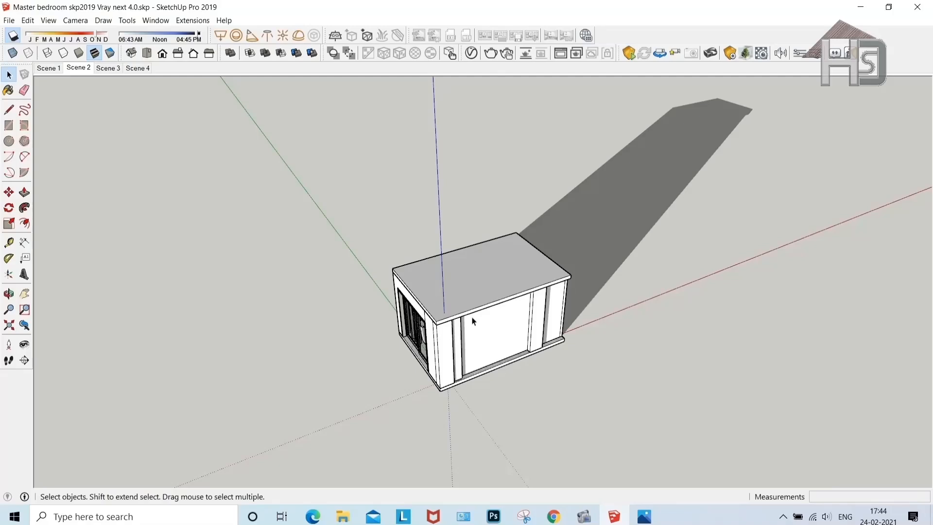
Rotate the whole room horizontally about a point on the roof, trying 45 degrees and adjusting until the window faces the sunlight.
left_click_drag(324, 171, 710, 446)
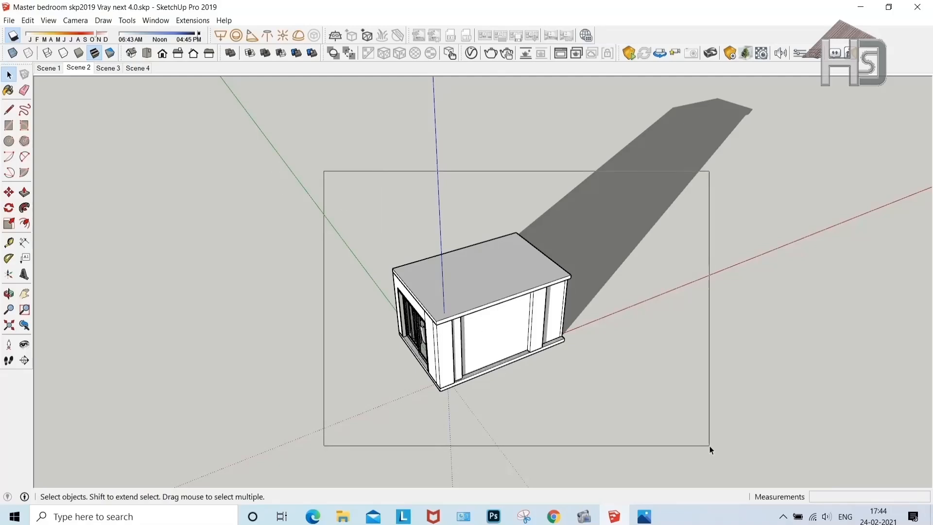
left_click(9, 208)
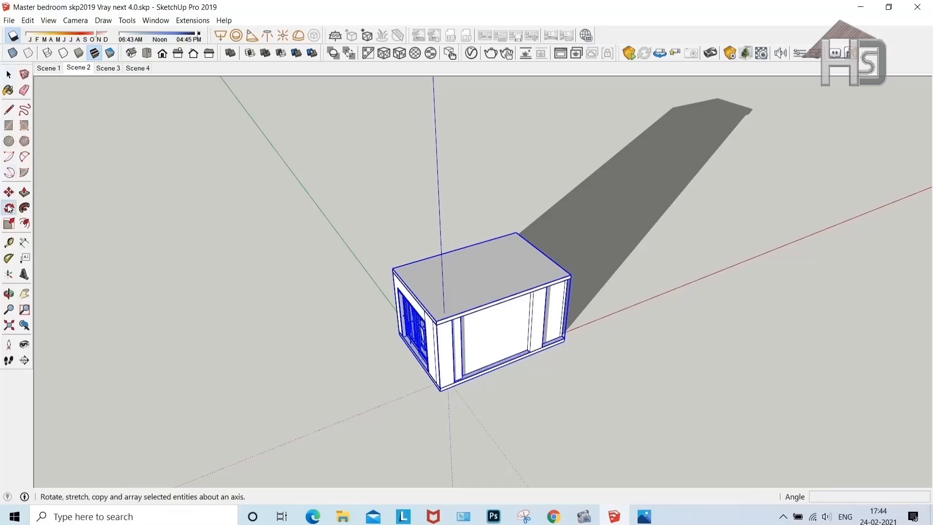
left_click(424, 292)
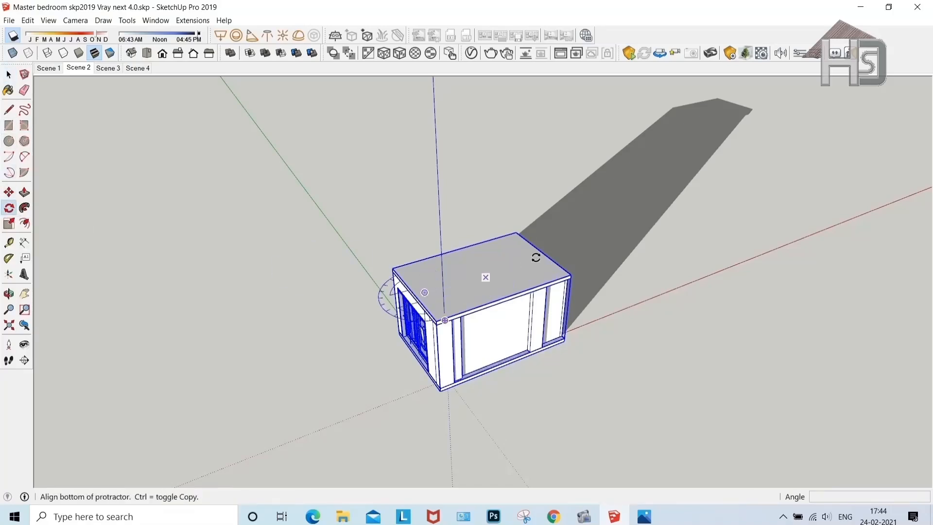
left_click(591, 240)
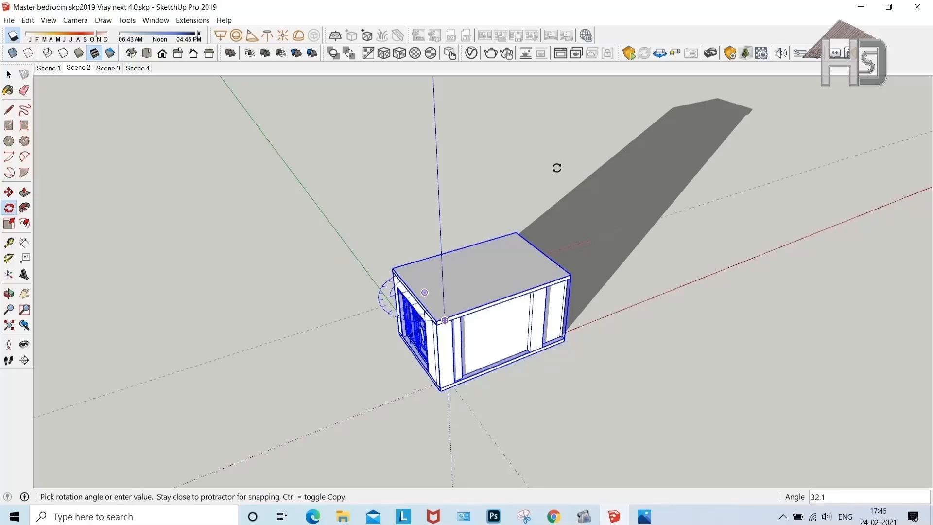
type("45")
key("Return")
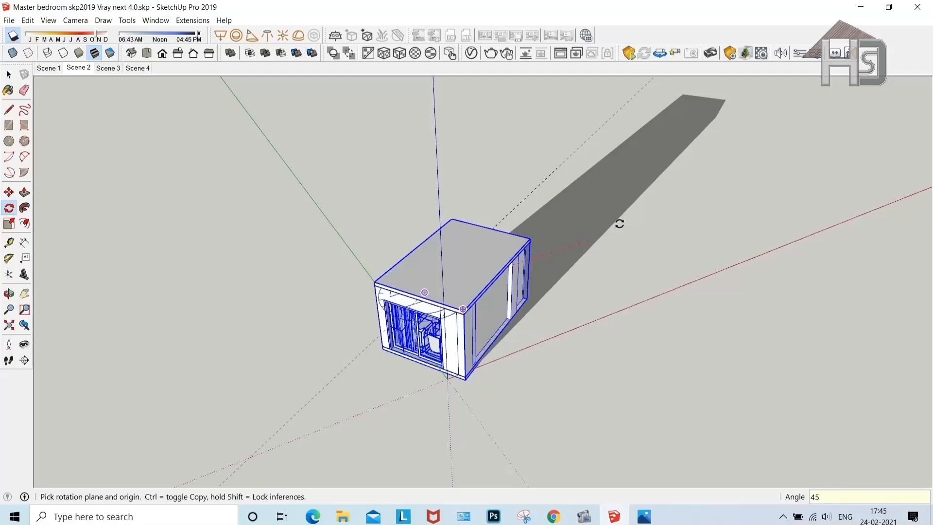
key("ctrl+z")
key("space")
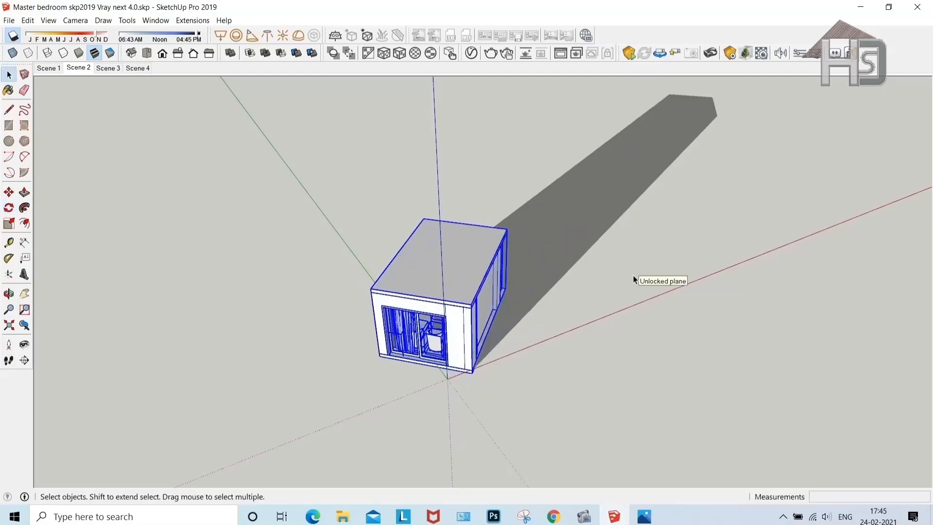
left_click(634, 305)
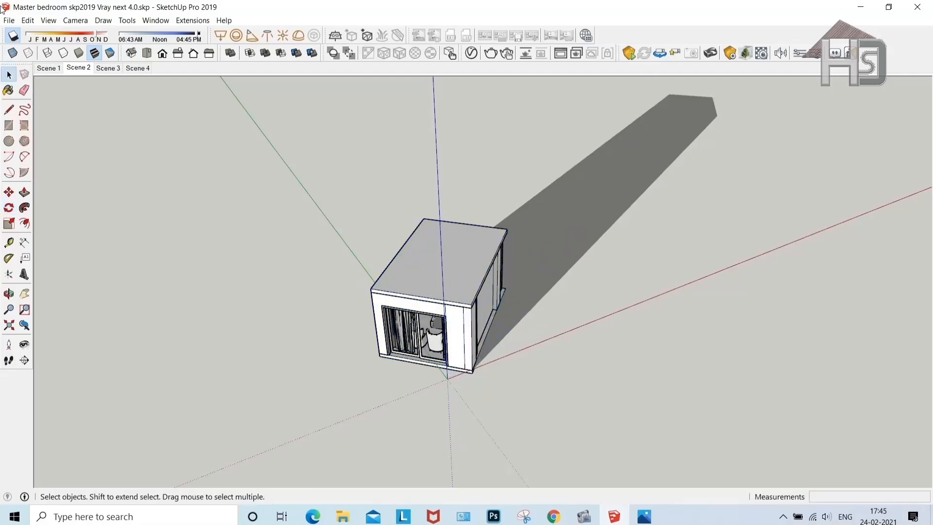
Set the shadow time of day to the afternoon and check the sunlight entering the room through the window.
left_click(173, 36)
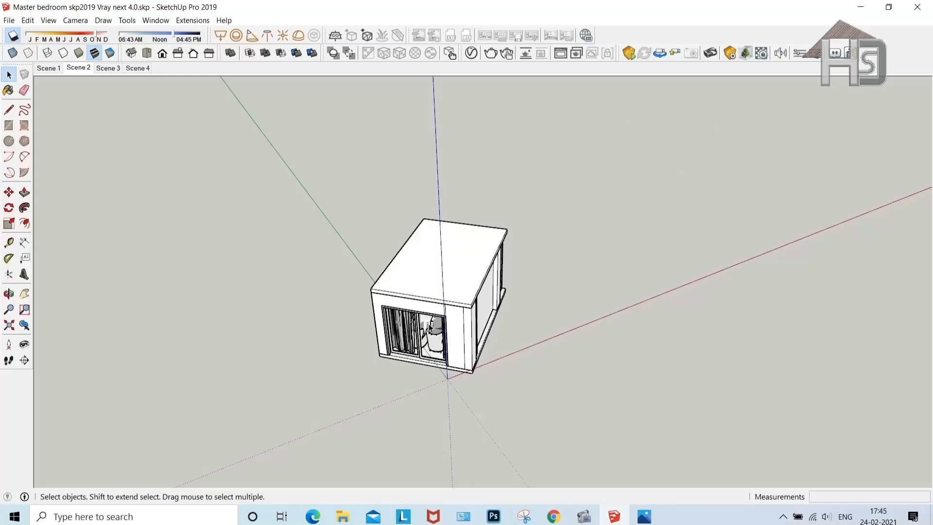
scroll(430, 326, "up", 10)
middle_click_drag(413, 277, 436, 298)
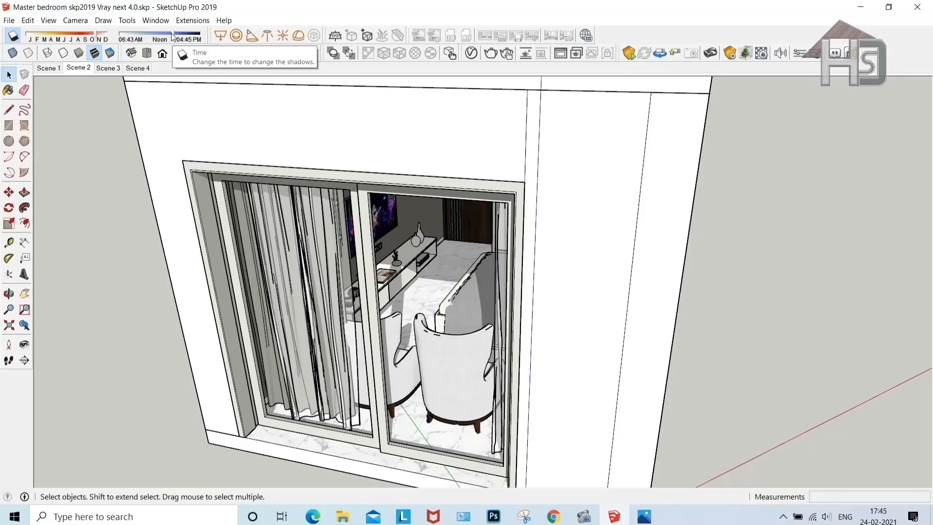
scroll(110, 143, "down", 4)
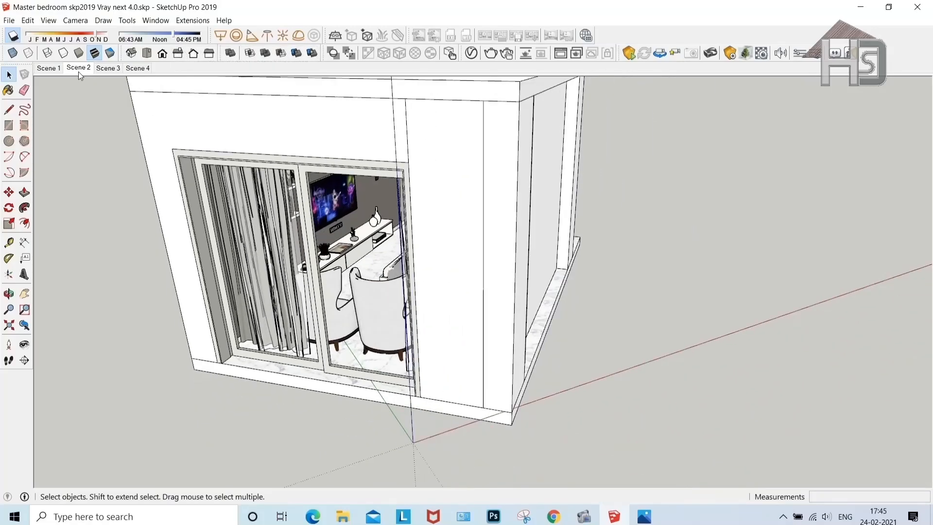
Recall Scene 2 and hide the roof slab and the ceiling beneath it to open the room from above.
left_click(78, 69)
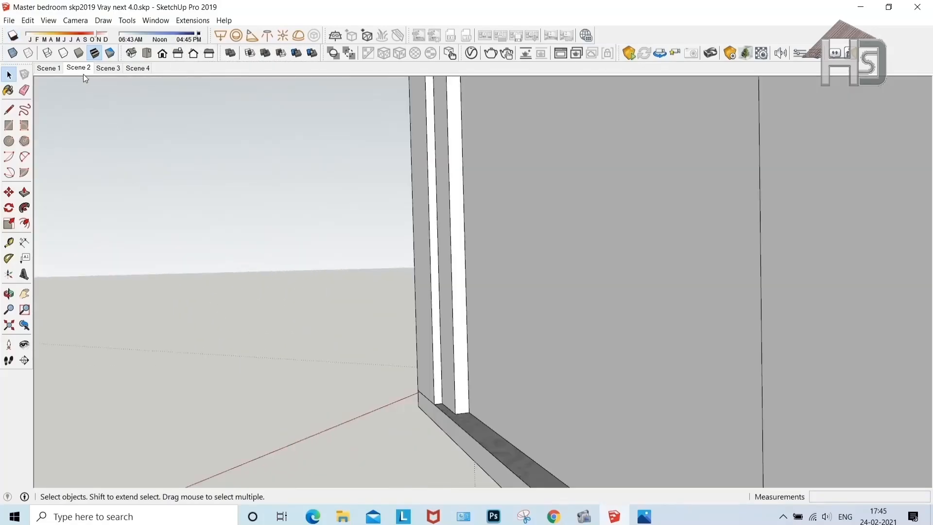
middle_click_drag(433, 286, 381, 413)
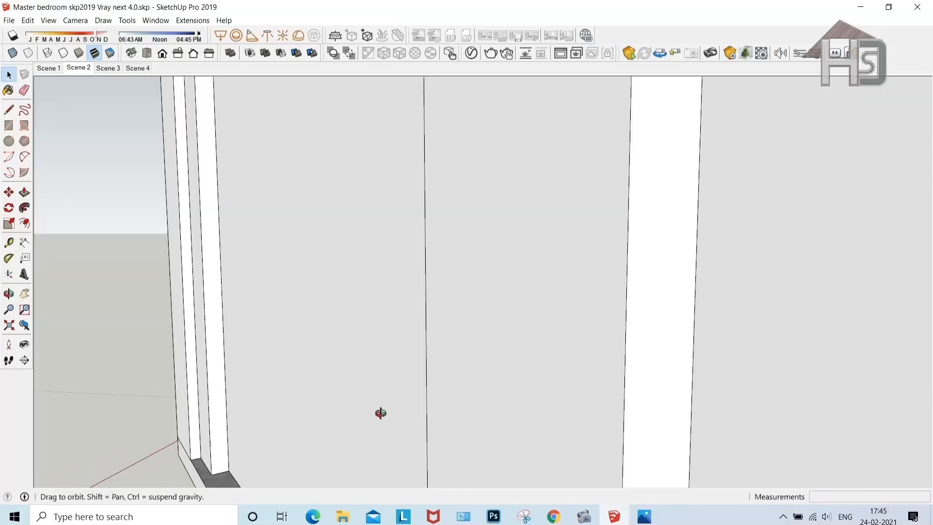
scroll(335, 371, "down", 6)
right_click(471, 270)
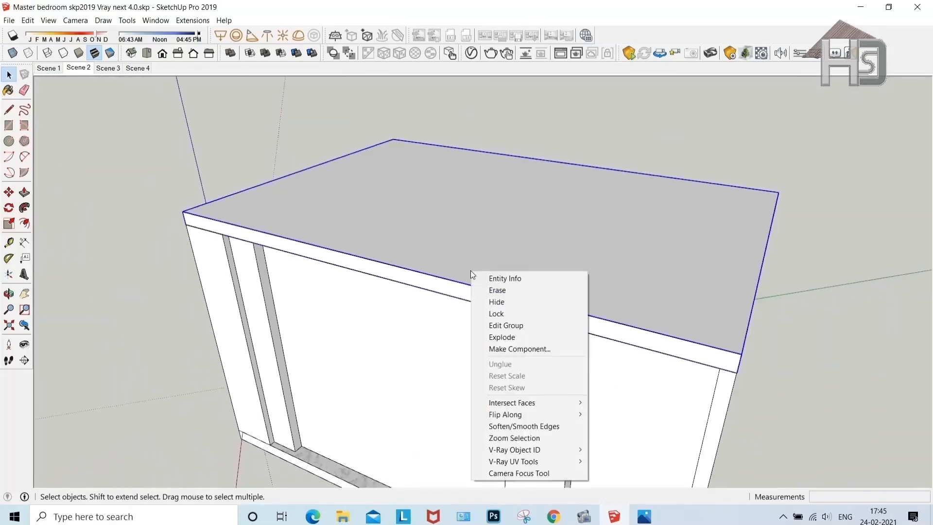
left_click(519, 302)
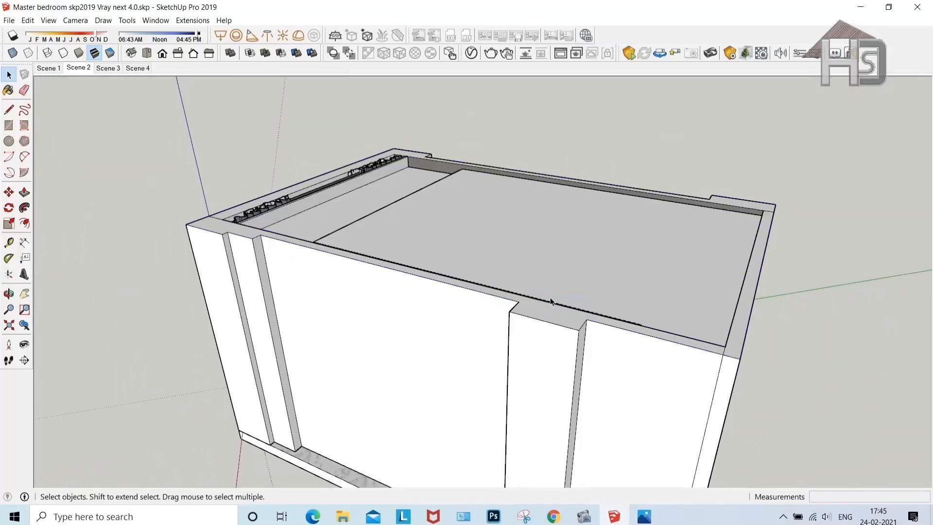
right_click(529, 224)
left_click(582, 258)
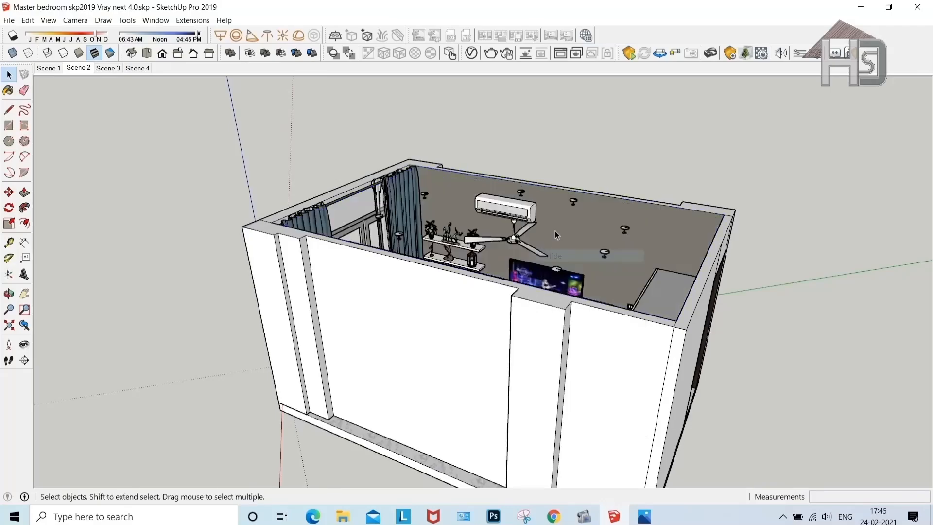
Position the camera on the marble floor near the door and turn it towards the bed wall and the window armchairs.
scroll(555, 232, "down", 3)
middle_click_drag(554, 304, 119, 433)
scroll(460, 361, "up", 3)
scroll(379, 156, "up", 4)
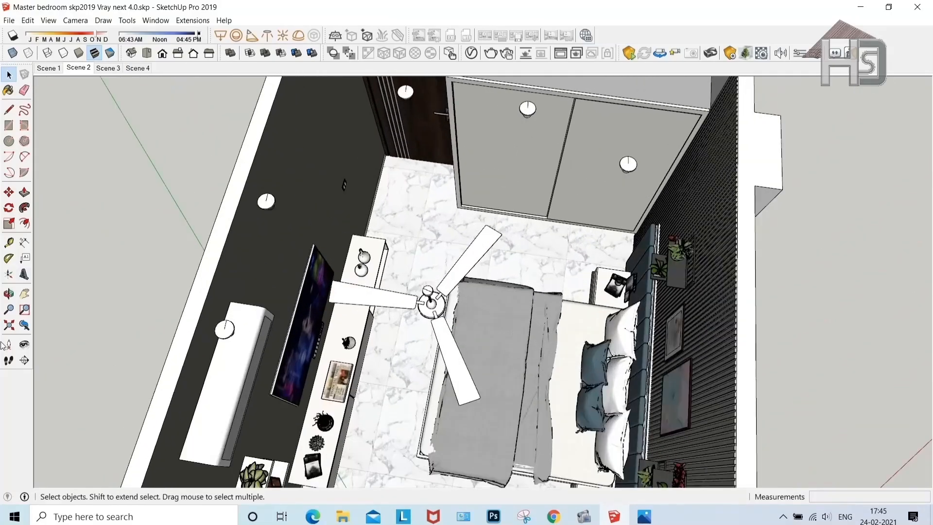
left_click(8, 344)
left_click(211, 250)
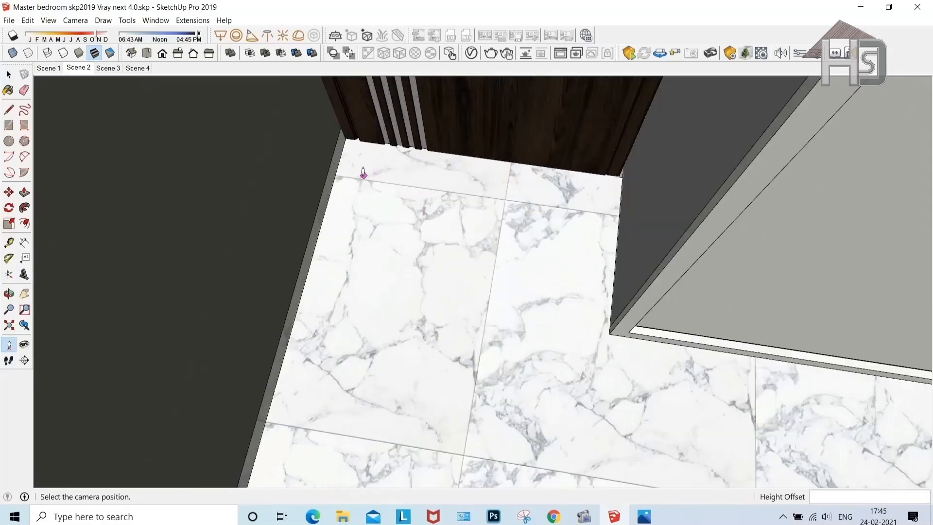
left_click(362, 180)
left_click_drag(344, 282, 810, 359)
middle_click_drag(651, 384, 627, 371)
scroll(565, 367, "up", 2)
middle_click_drag(565, 367, 559, 353)
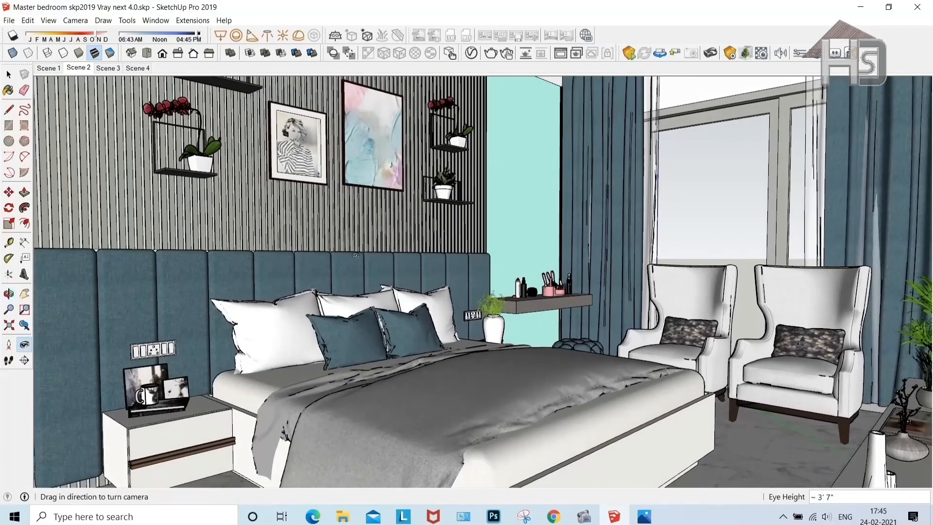
Apply two-point perspective to the bedroom view and set the camera's eye height to 4'.
left_click(75, 20)
left_click(81, 95)
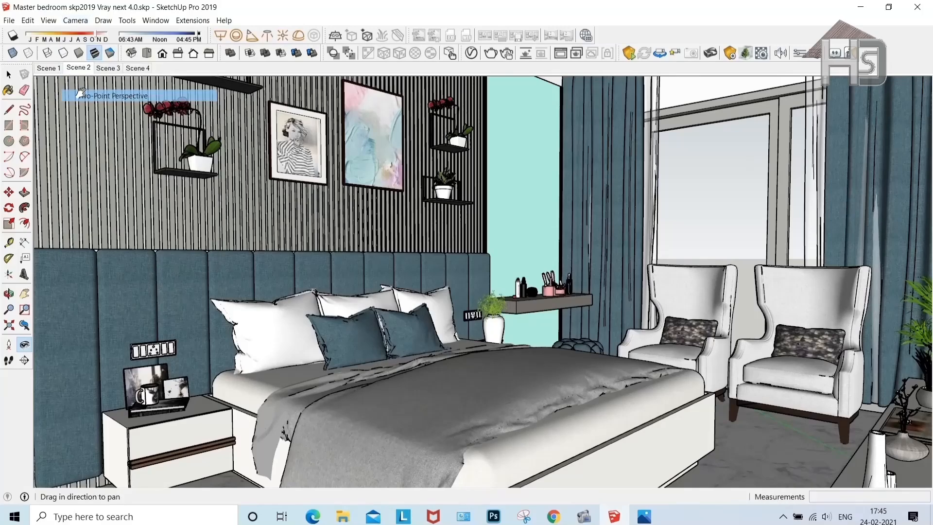
left_click(24, 344)
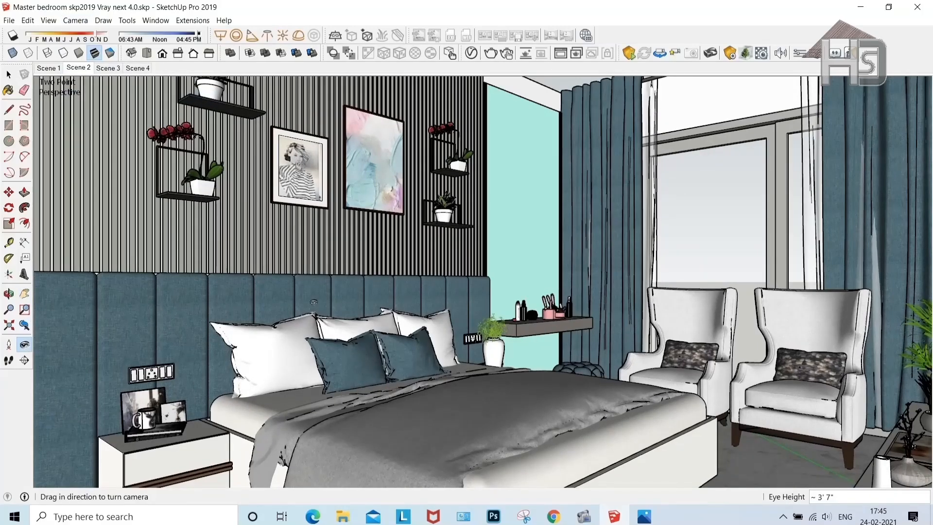
type("4'")
key("Return")
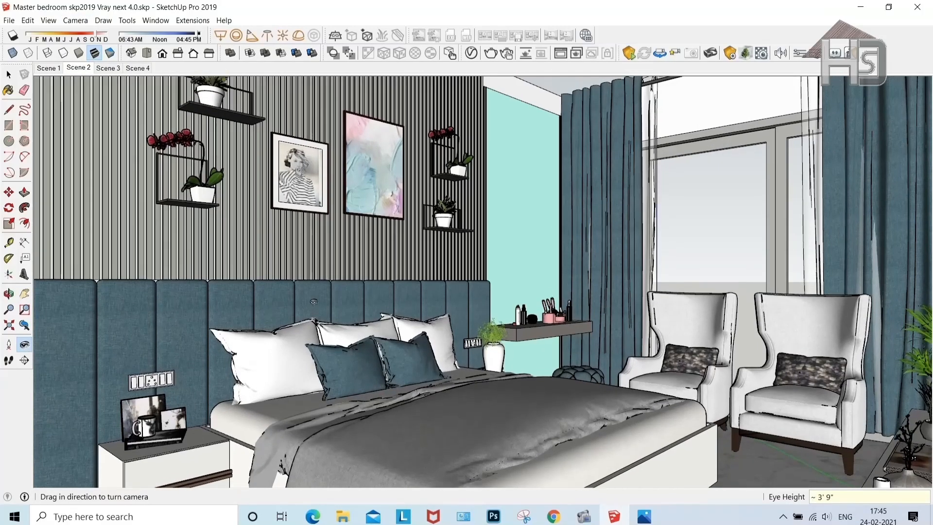
key("space")
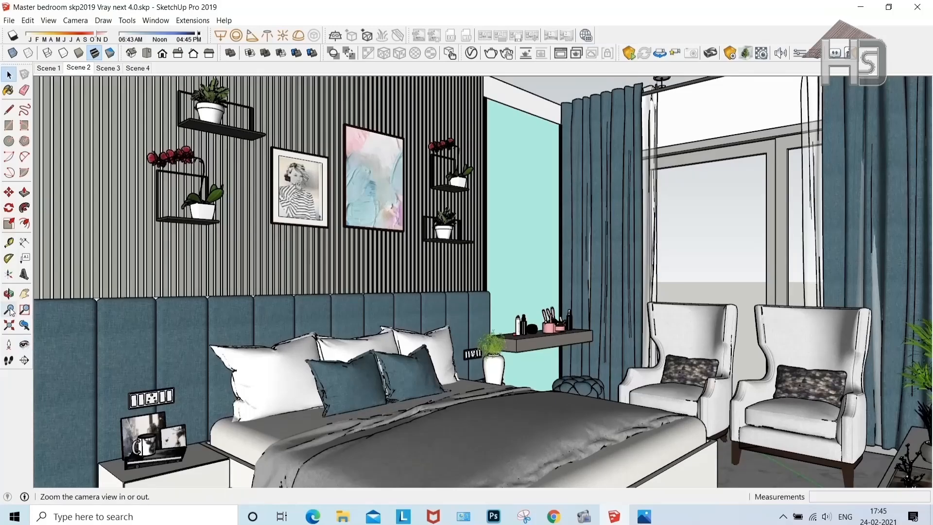
Set the camera's field of view to 45 degrees and widen the framing of the bed and armchairs.
left_click(10, 310)
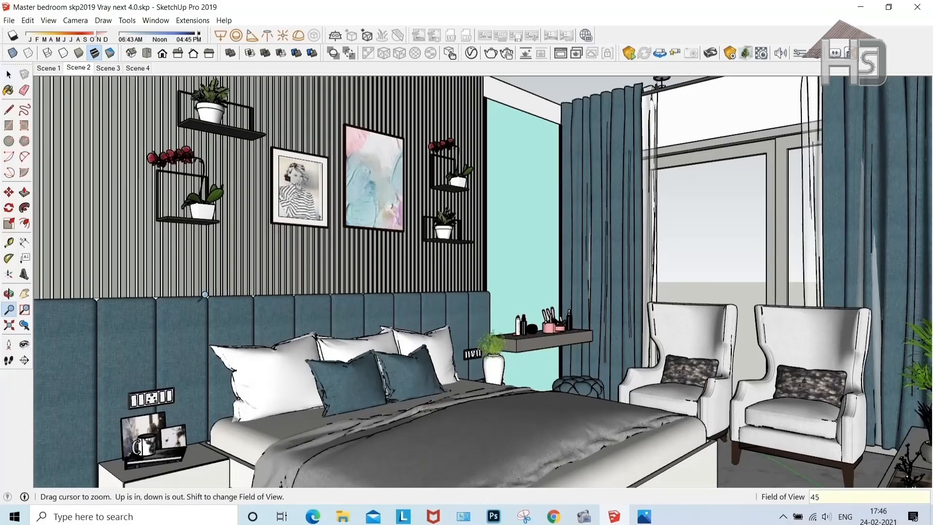
scroll(205, 294, "down", 2)
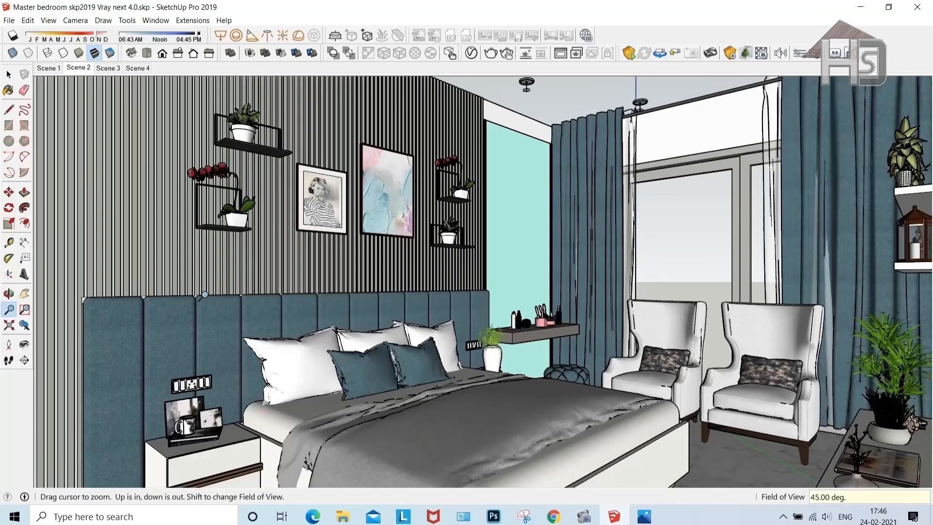
key("space")
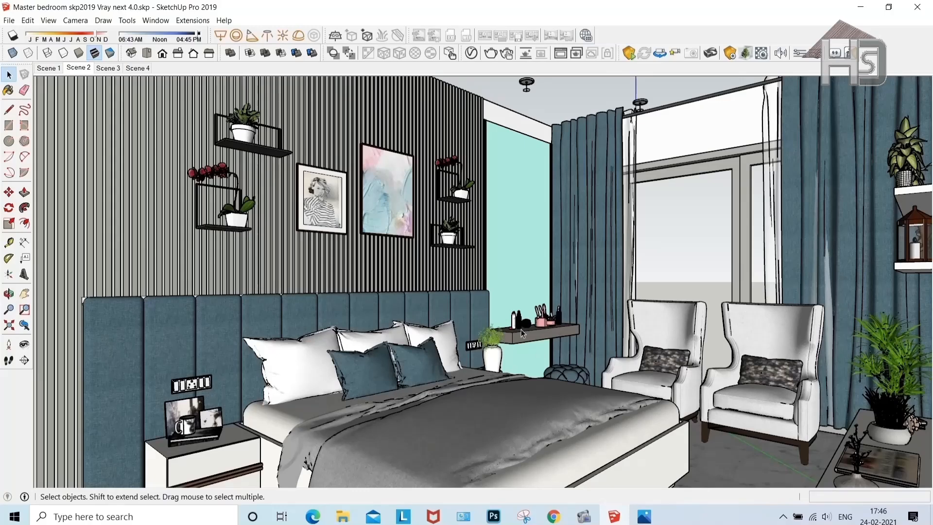
Unhide all hidden objects to bring back the roof and ceiling.
left_click(28, 20)
mouse_move(165, 173)
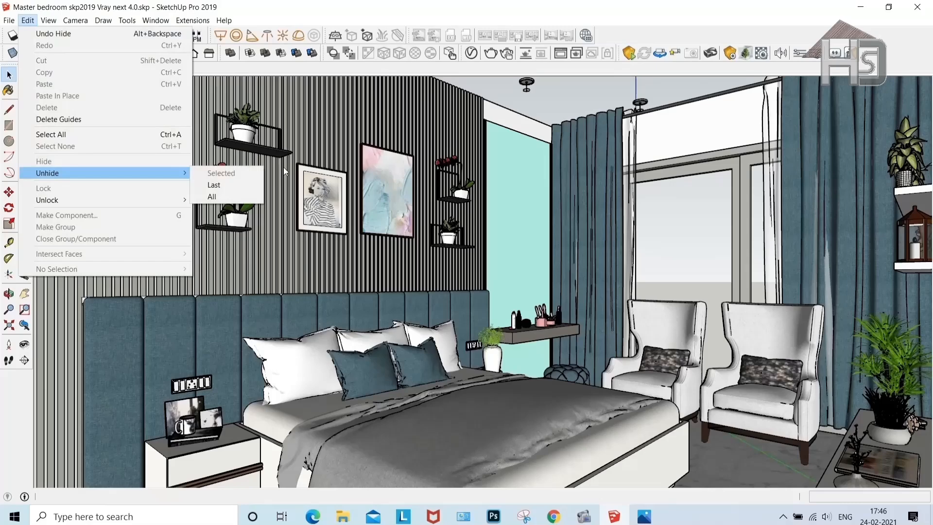
left_click(235, 195)
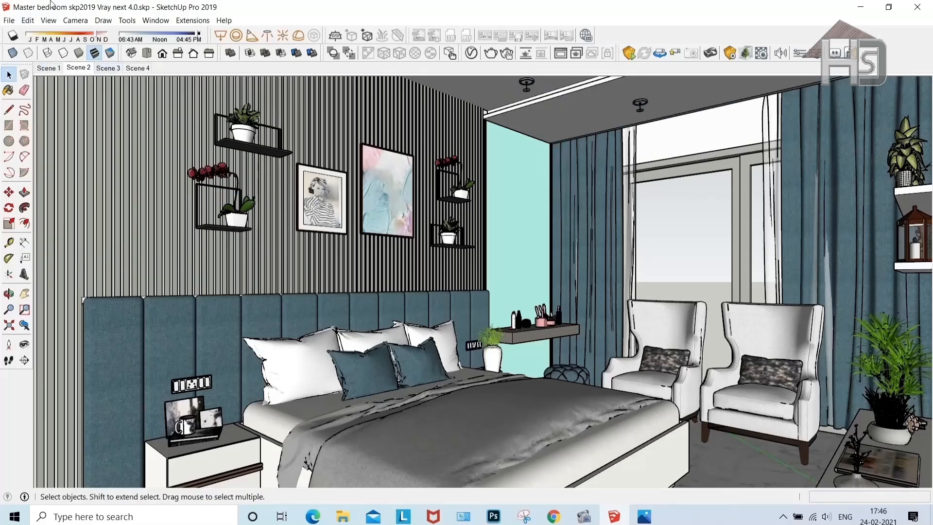
Reapply two-point perspective to the bedroom view and save it as a new scene after Scene 4.
left_click(75, 20)
left_click(82, 92)
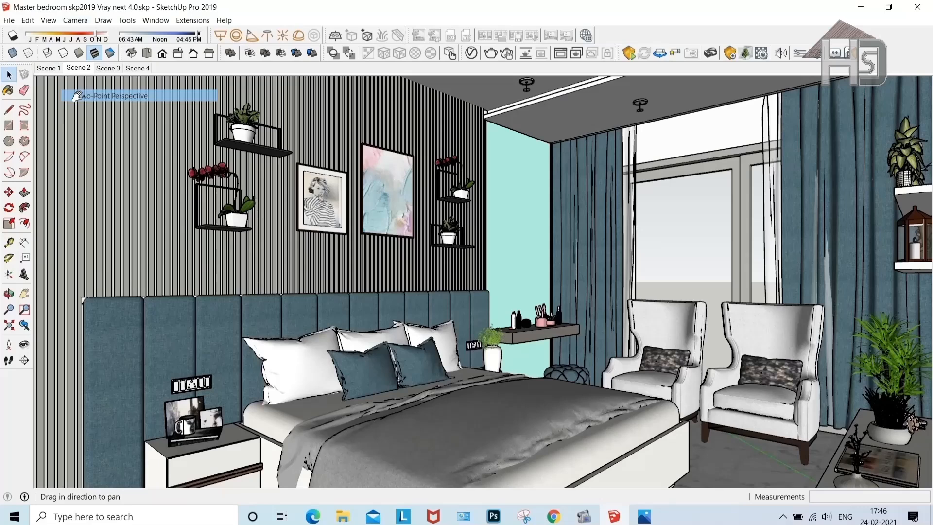
right_click(141, 71)
left_click(177, 98)
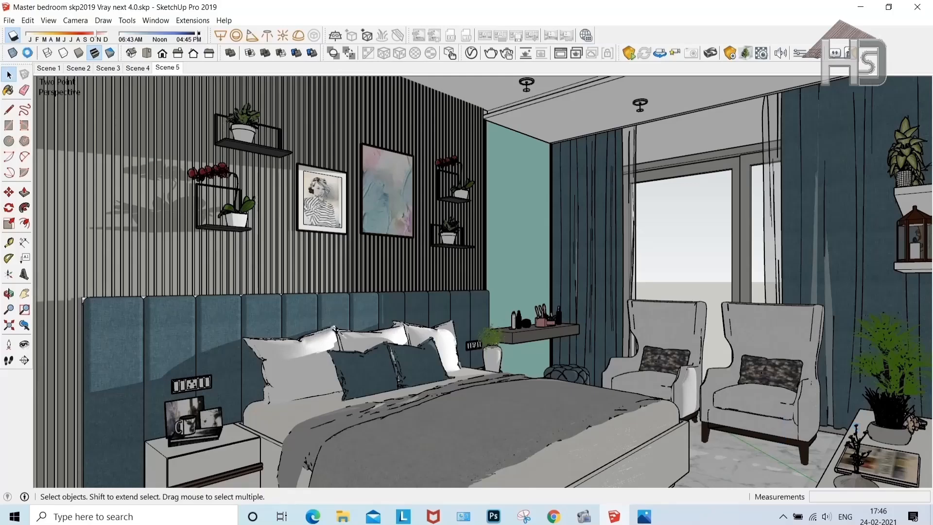
Preview the sunlight inside the room at an afternoon shadow time and return to Scene 5.
left_click(169, 36)
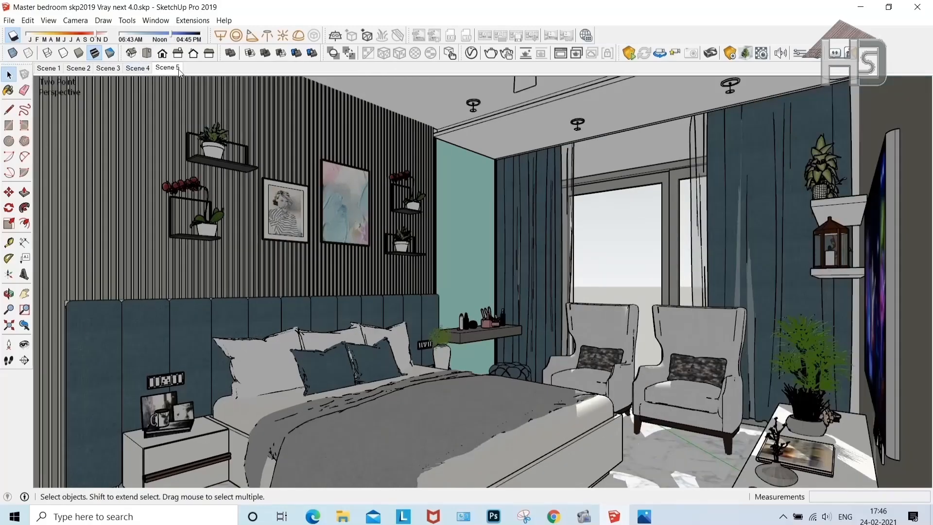
left_click(168, 68)
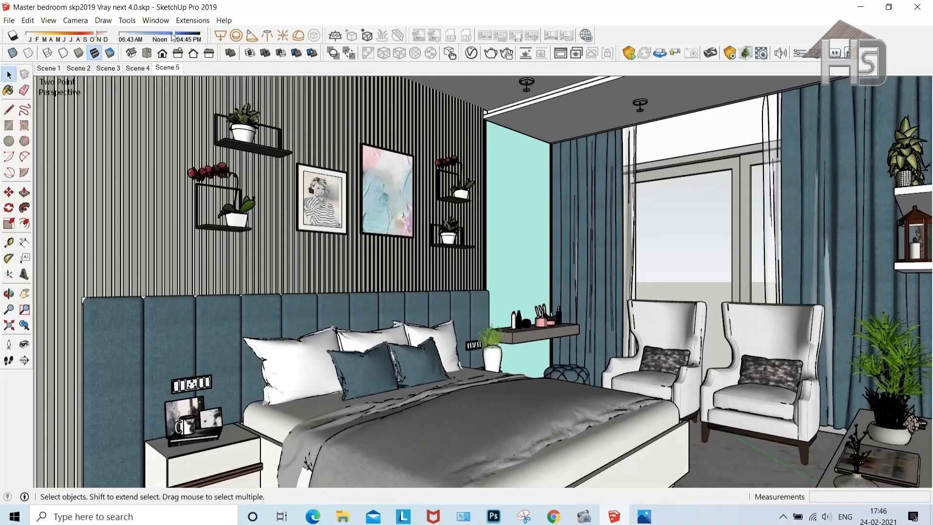
Update Scene 5 with the current two-point perspective view.
right_click(167, 72)
left_click(197, 114)
Draw a V-Ray rectangle light from outside the room, covering the whole sliding window opening from corner to corner.
middle_click_drag(731, 227, 425, 262)
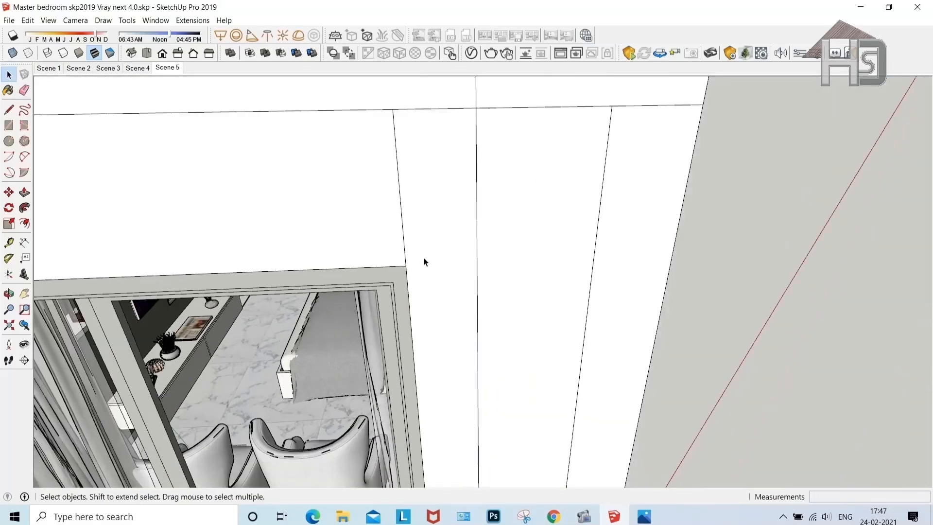
scroll(496, 246, "down", 6)
middle_click_drag(496, 245, 433, 238)
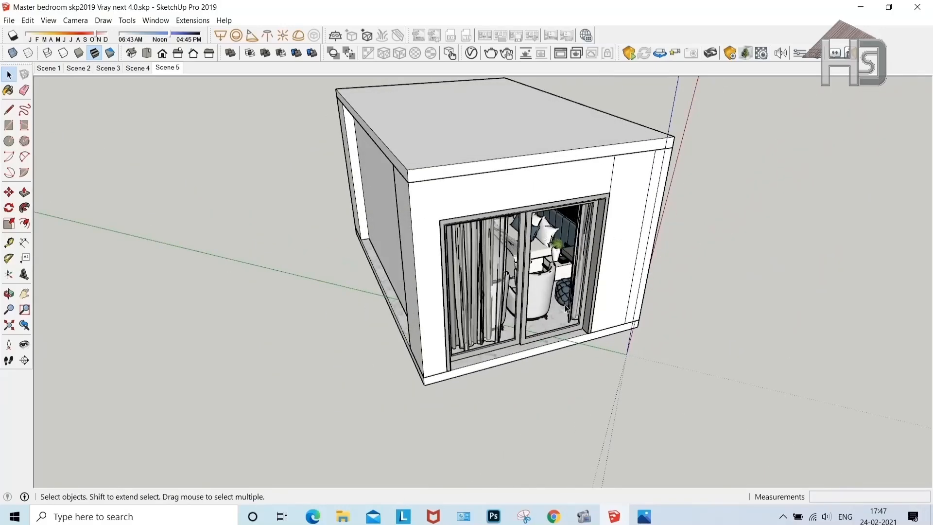
left_click(219, 35)
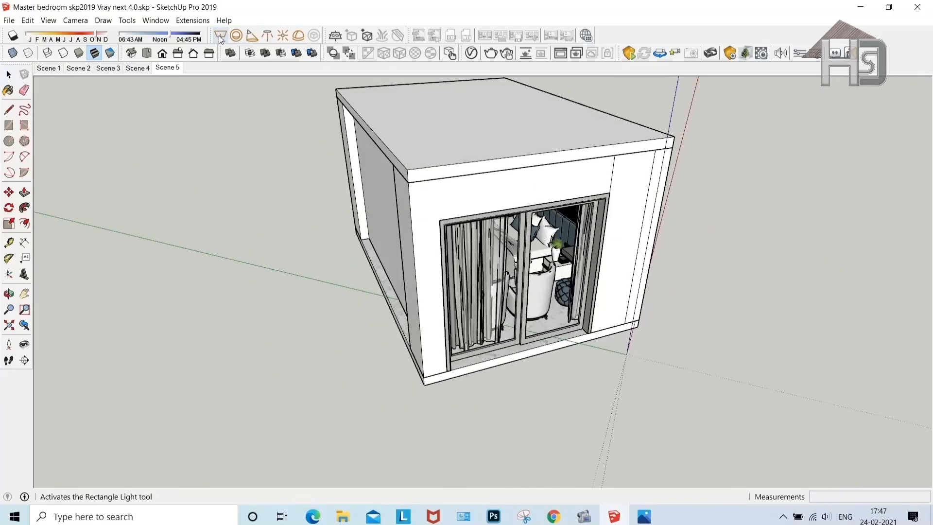
scroll(436, 218, "up", 2)
left_click(438, 220)
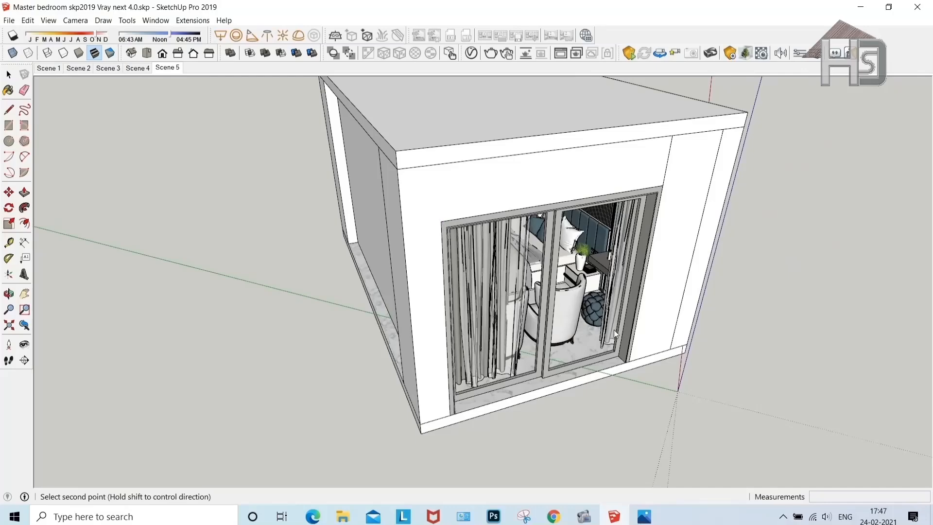
left_click(629, 364)
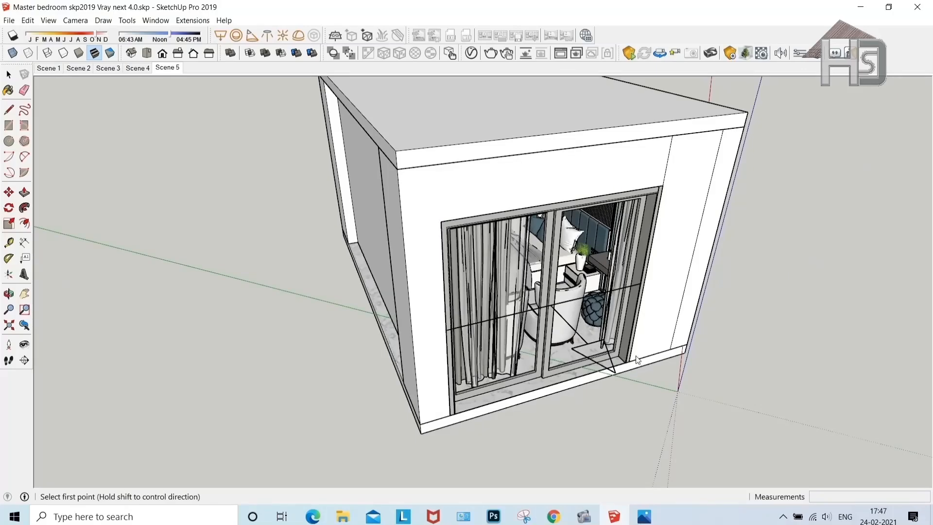
scroll(646, 325, "up", 1)
key("space")
scroll(594, 299, "down", 2)
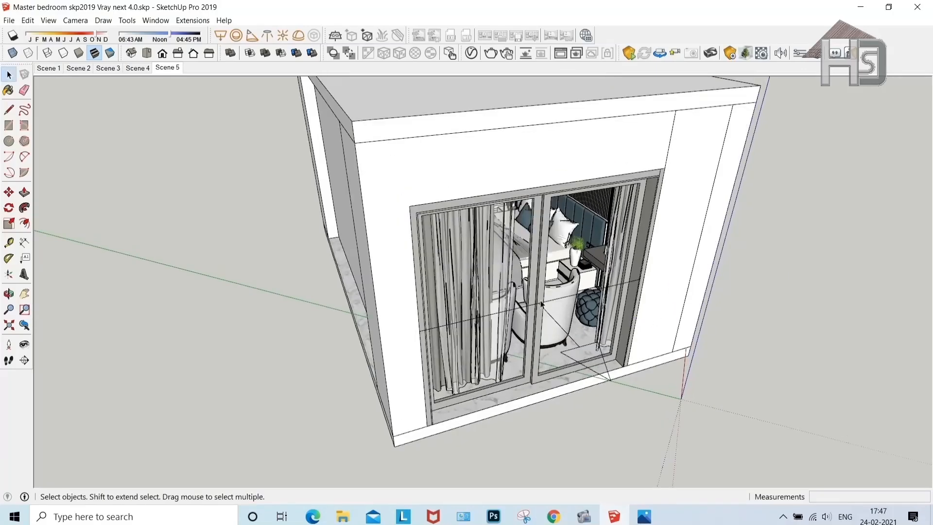
Move the rectangle light 3' straight outward from the window wall.
left_click(540, 305)
scroll(541, 304, "down", 3)
key("m")
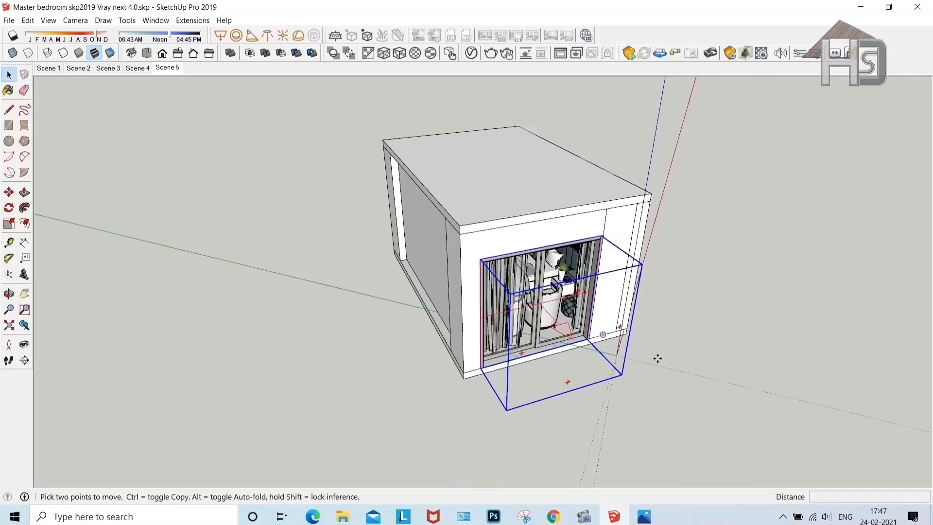
left_click(673, 361)
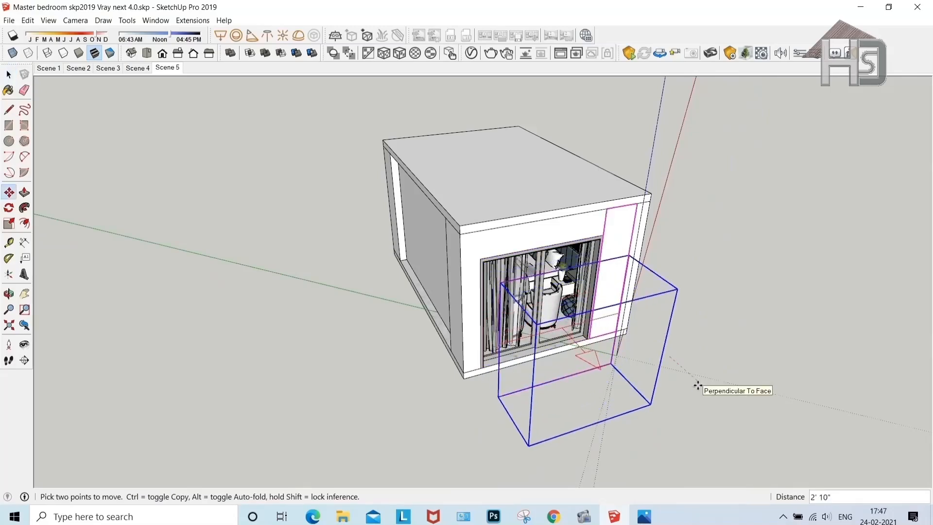
type("3'")
key("Return")
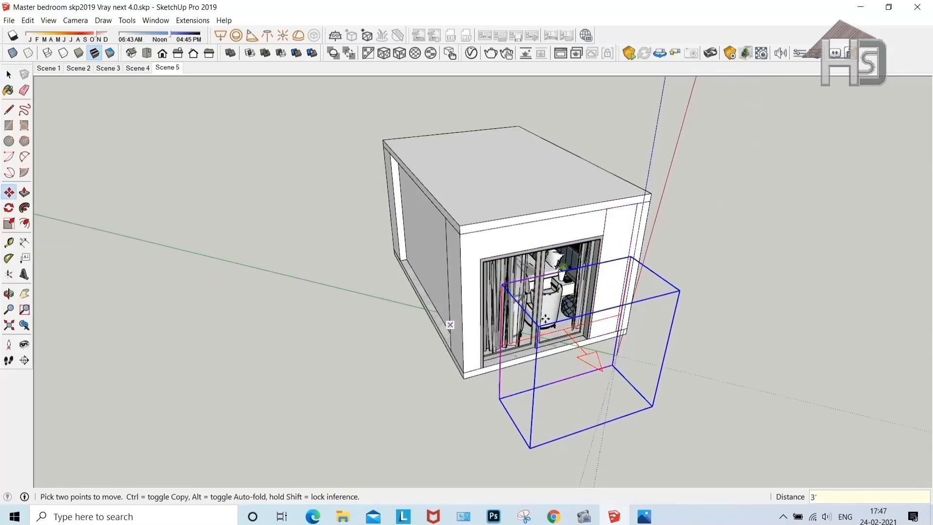
Flip the rectangle light so its direction arrow points through the window into the room, and deselect it.
right_click(565, 332)
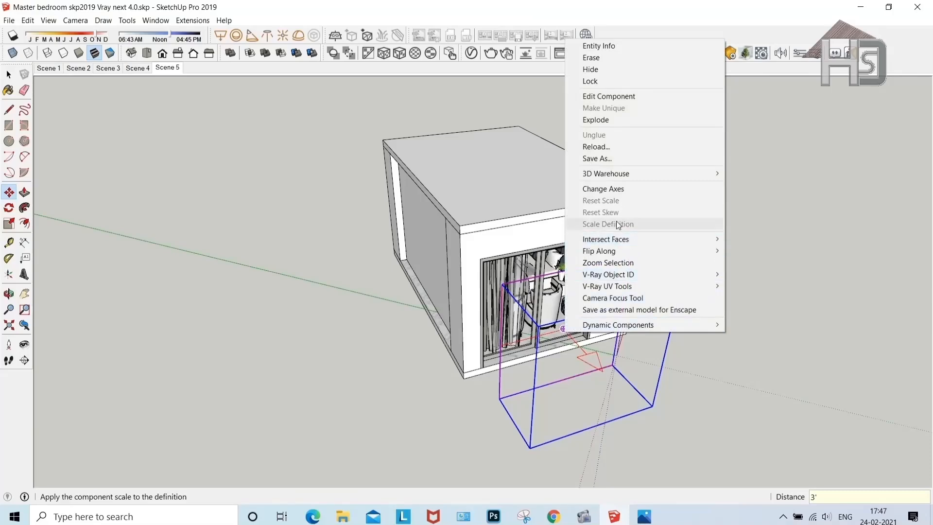
mouse_move(637, 251)
left_click(746, 278)
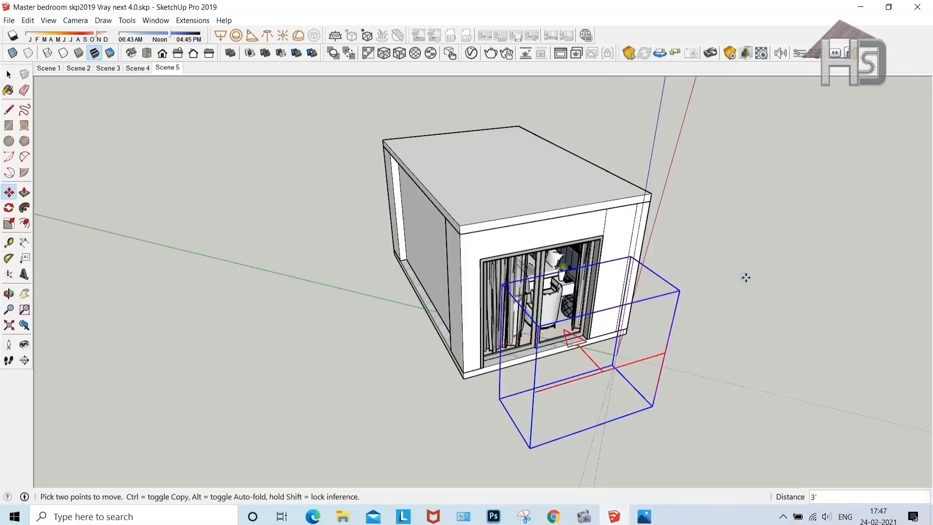
key("space")
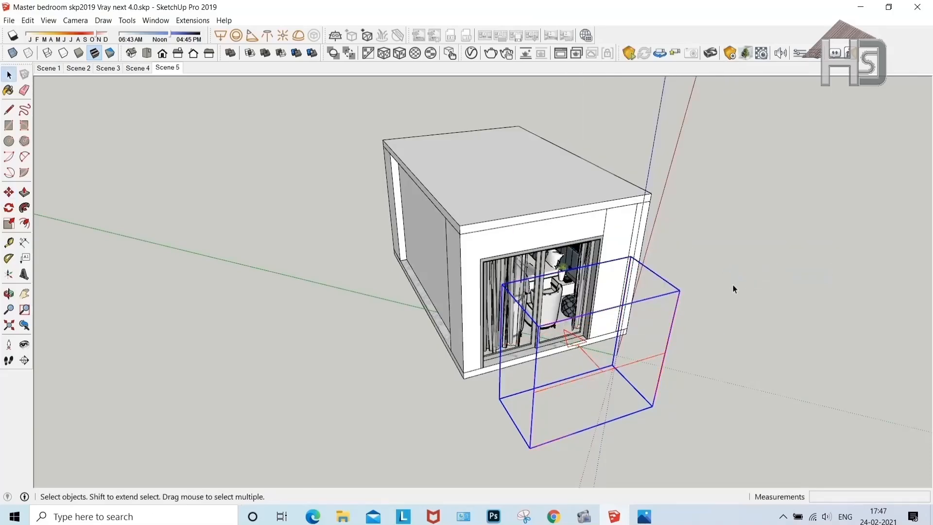
left_click(733, 286)
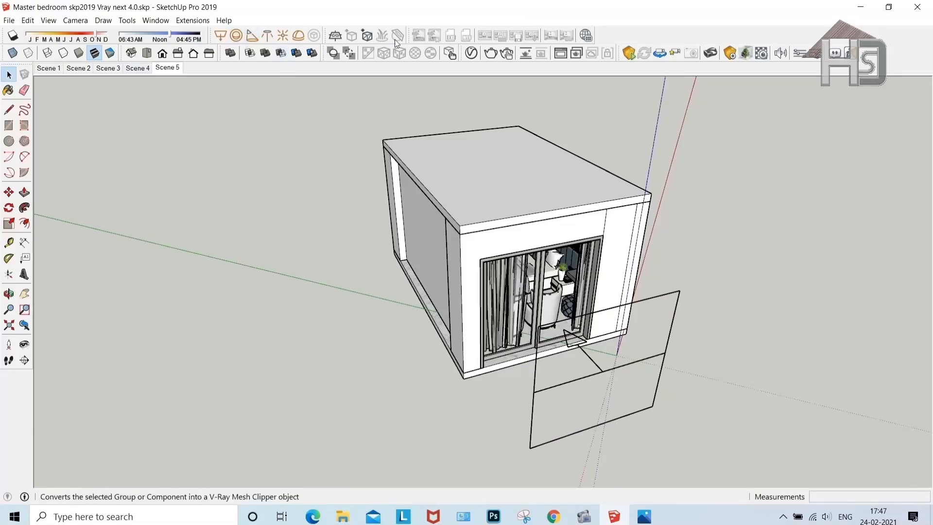
Set the Rectangle Light's intensity to 3.25 in the V-Ray Asset Editor.
left_click(471, 53)
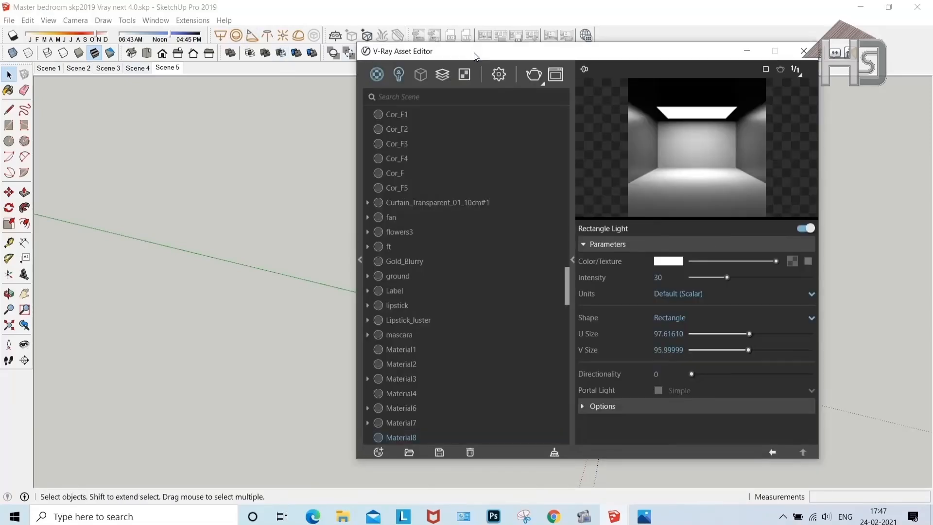
left_click(399, 74)
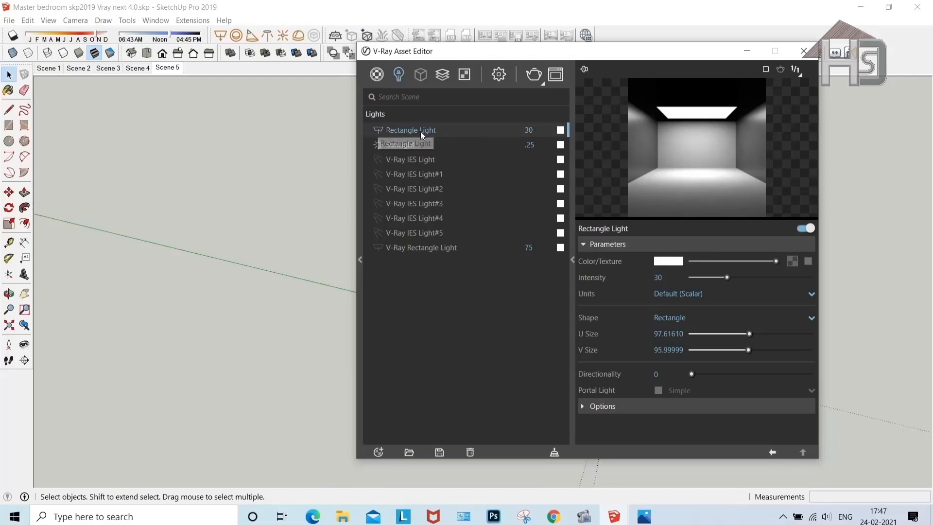
double_click(528, 129)
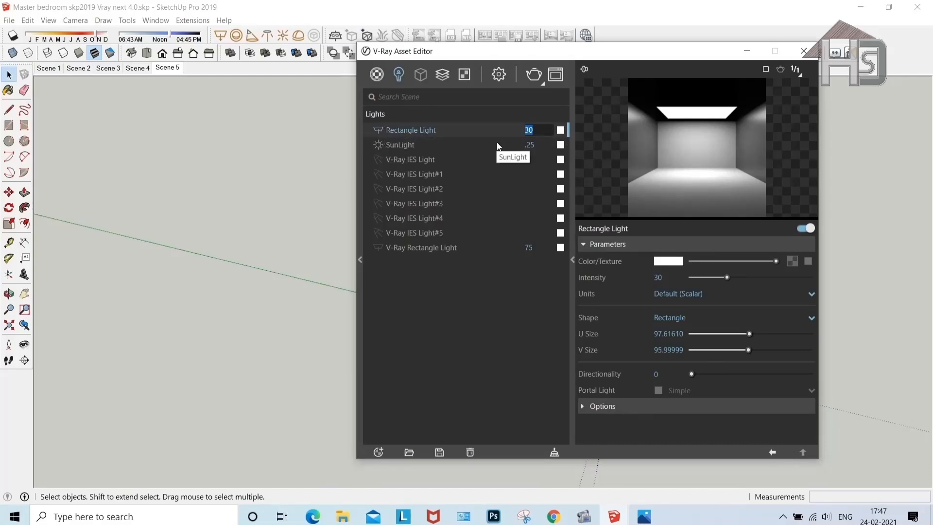
type("3.25")
left_click(501, 322)
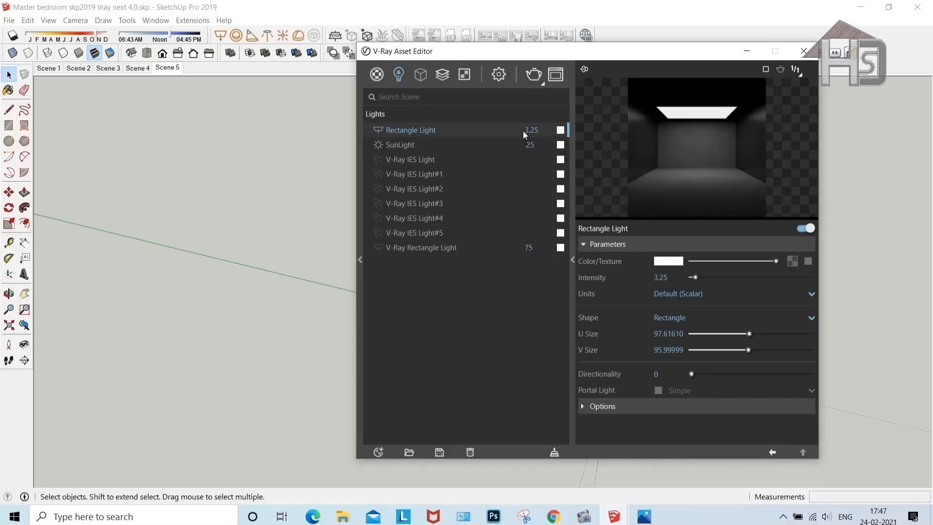
Make the rectangle light Invisible, No Decay and Double Sided, disable Affect Reflections, and close the Asset Editor.
left_click(647, 409)
left_click(658, 320)
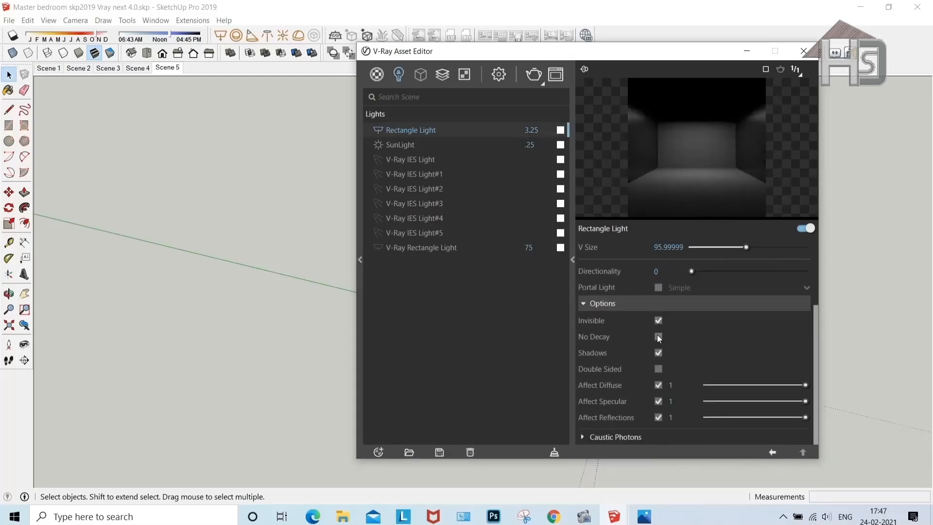
left_click(658, 337)
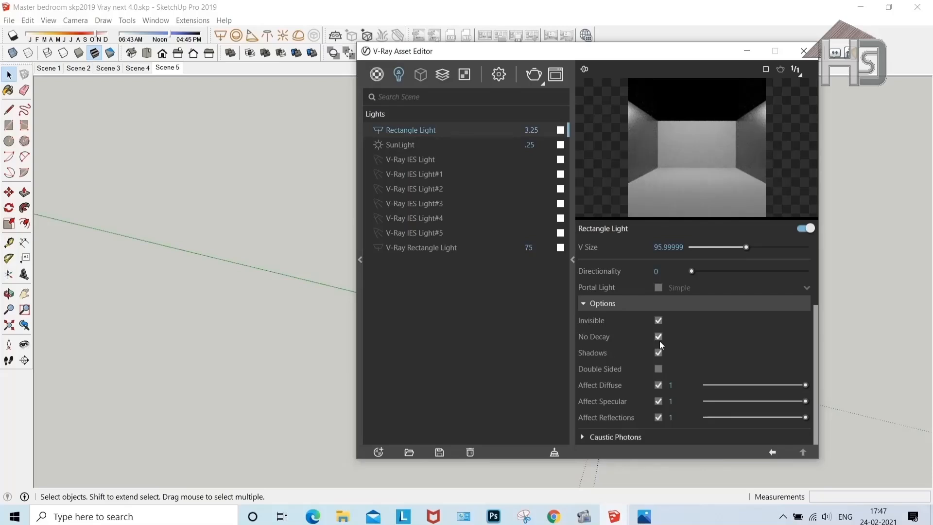
left_click(659, 370)
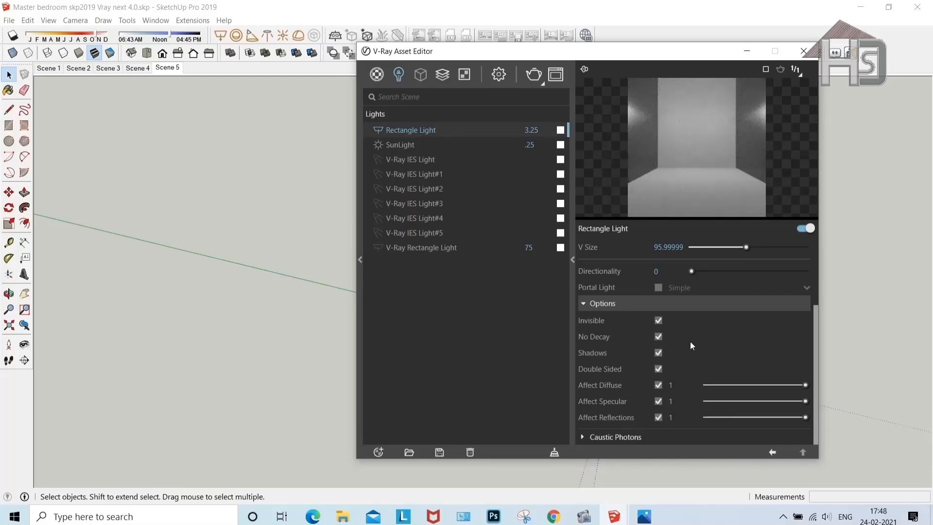
left_click(659, 418)
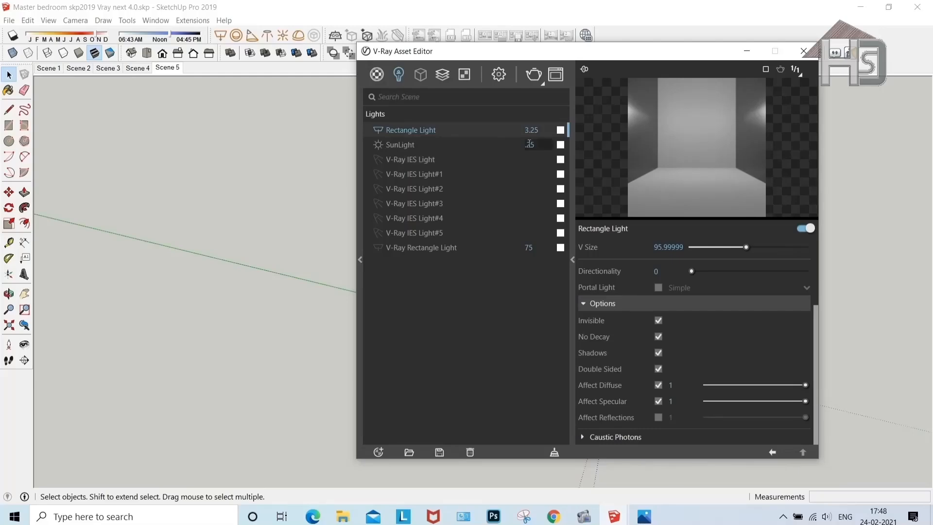
left_click(804, 51)
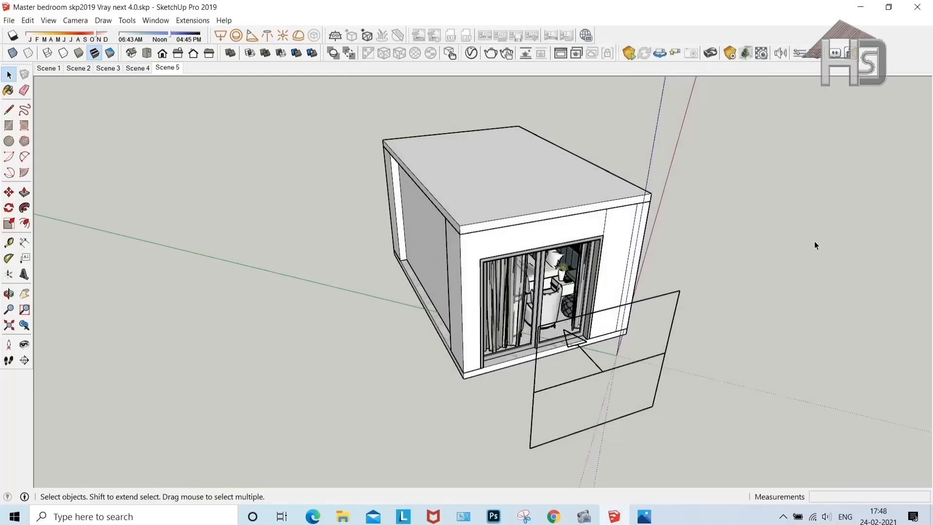
Return to the Scene 5 camera view and start a V-Ray test render.
left_click(170, 71)
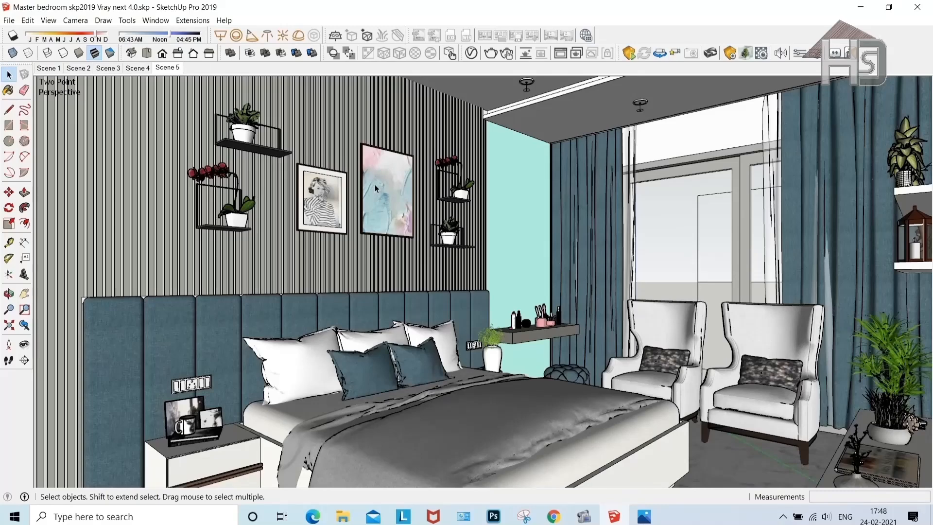
left_click(491, 54)
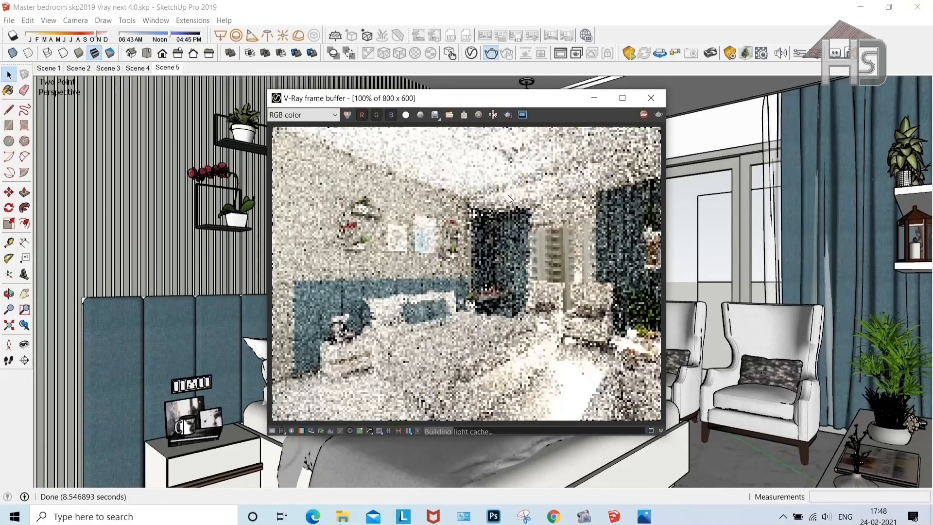
Disable the Exposure and White Balance corrections in the frame buffer and hide the corrections controls.
left_click(272, 430)
left_click(675, 126)
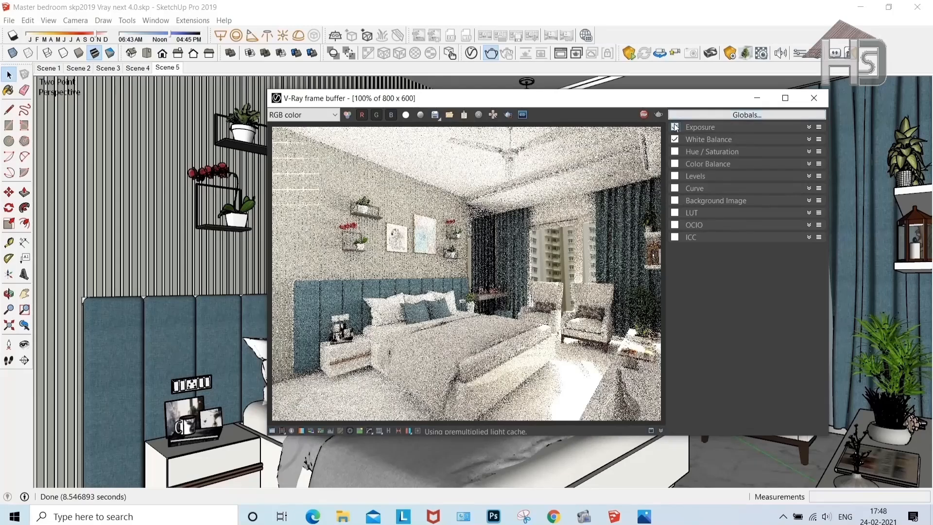
left_click(675, 140)
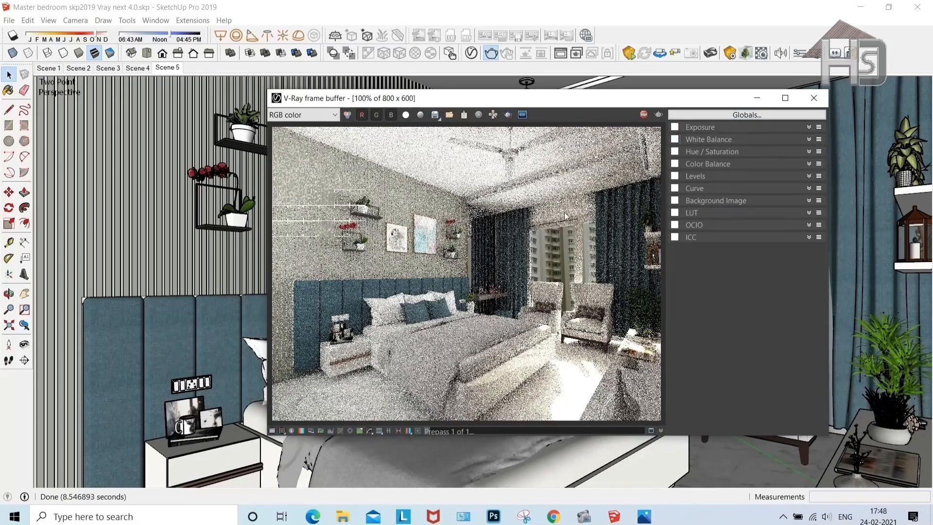
left_click(272, 431)
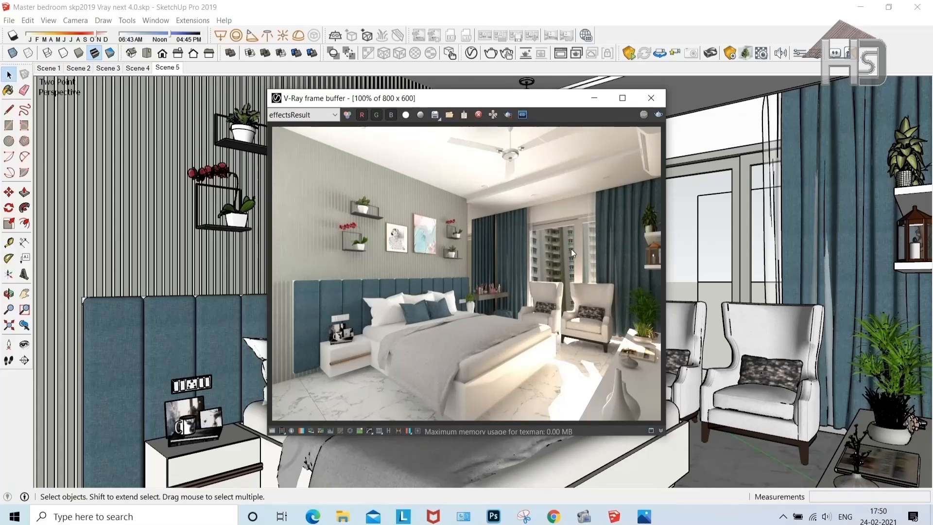
Enable the Exposure correction on the finished render and set Exposure to about 0.62 and Highlight Burn to 0.30.
left_click(273, 432)
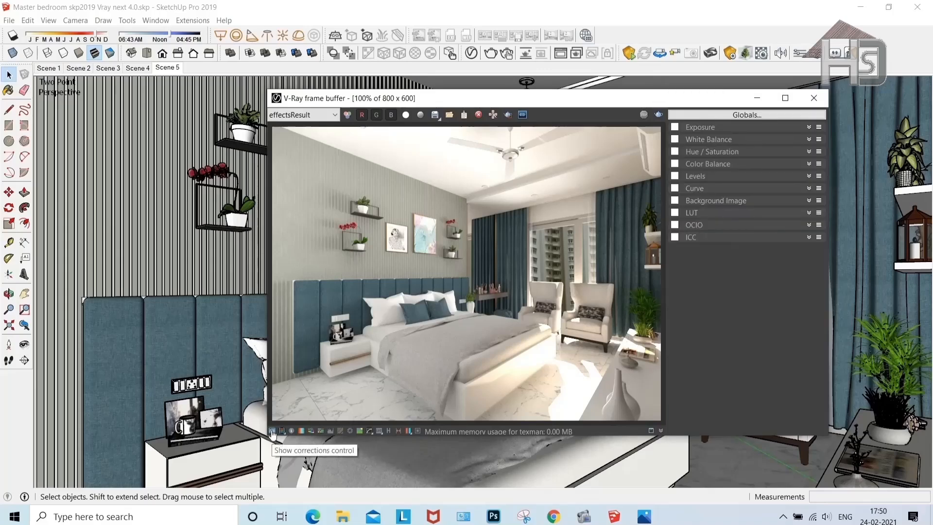
left_click(676, 128)
left_click(704, 129)
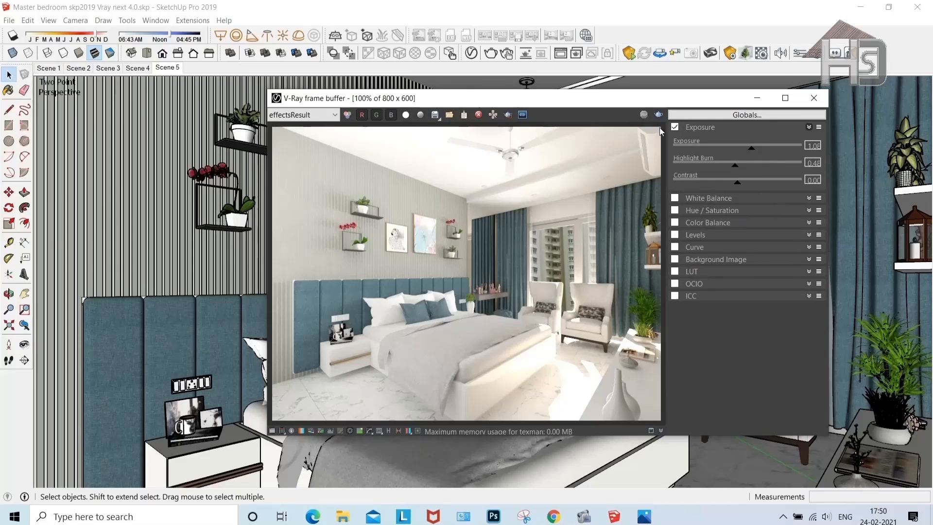
mouse_move(727, 168)
left_mouse_down()
mouse_move(707, 168)
mouse_move(746, 149)
left_mouse_up()
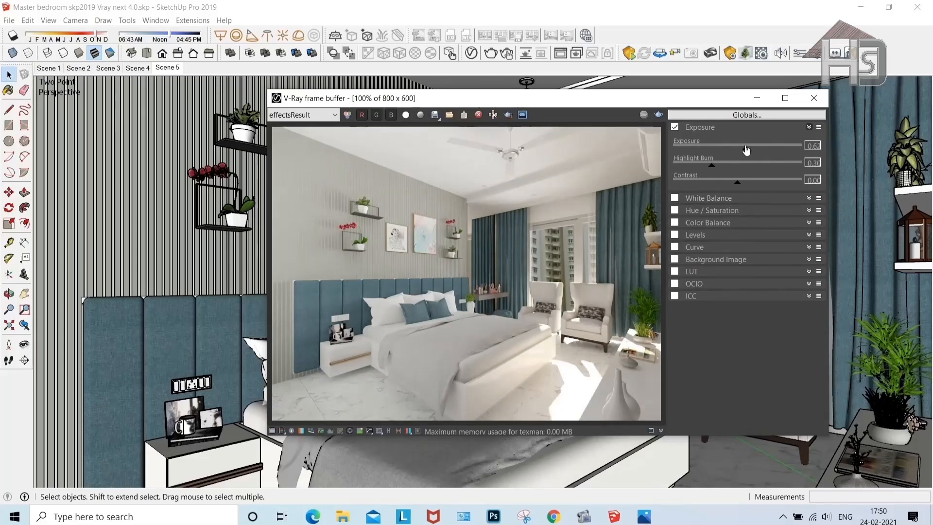
Enable the White Balance correction, shift the render toward a cooler tone, and close the frame buffer.
left_click(694, 199)
left_click(728, 199)
left_click_drag(744, 221, 731, 221)
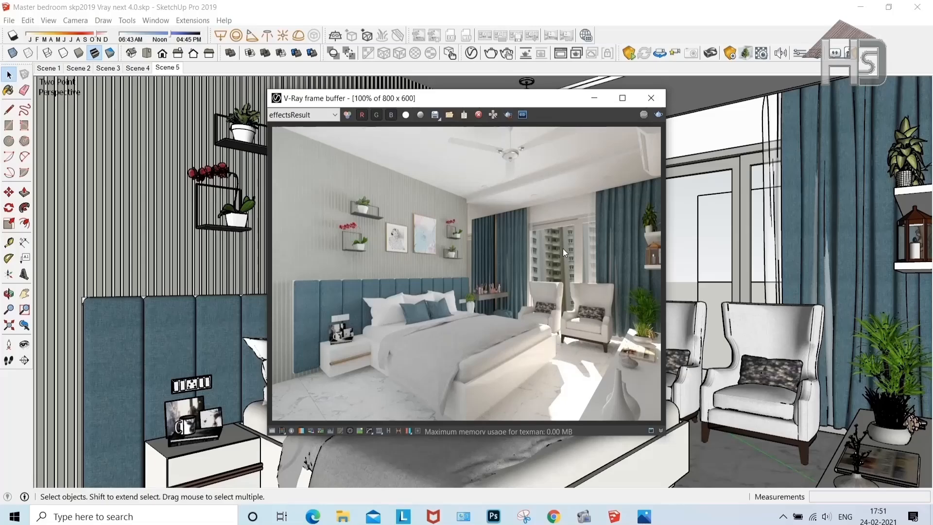
left_click(652, 98)
Set the V-Ray environment background to white with an intensity of 2.5 and open its bitmap texture settings.
left_click(472, 53)
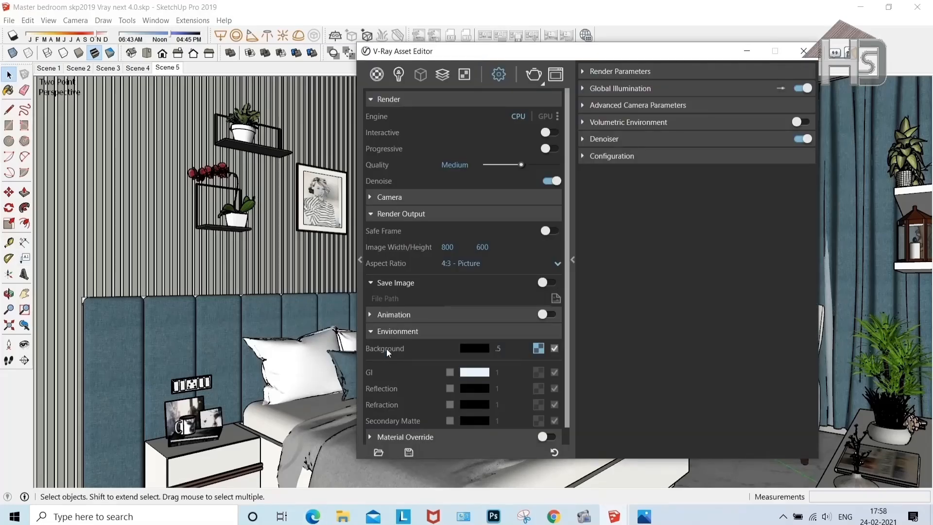
left_click(467, 349)
left_click_drag(283, 320, 198, 154)
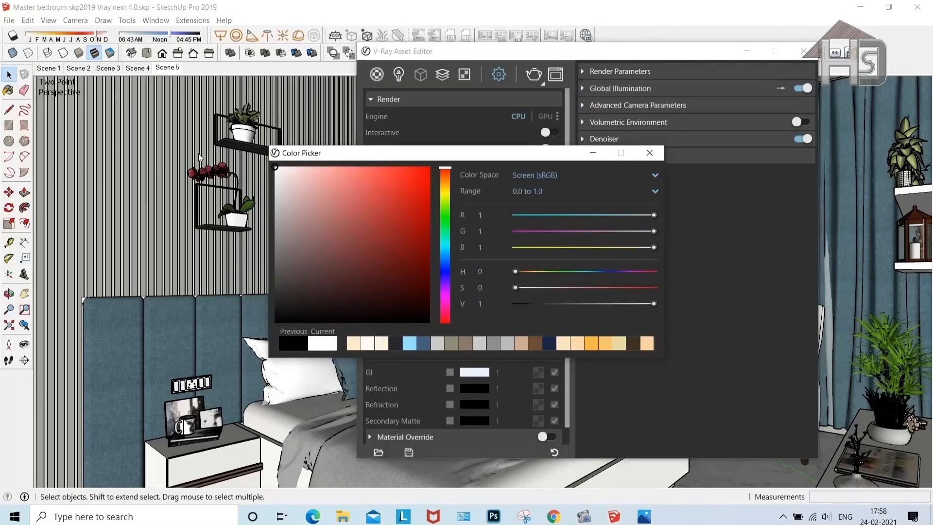
left_click(648, 154)
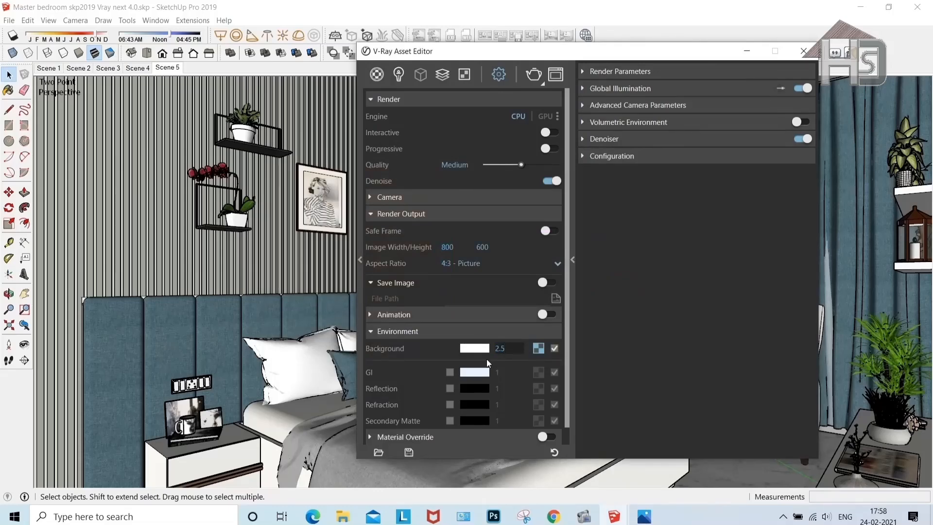
left_click(694, 341)
left_click(538, 348)
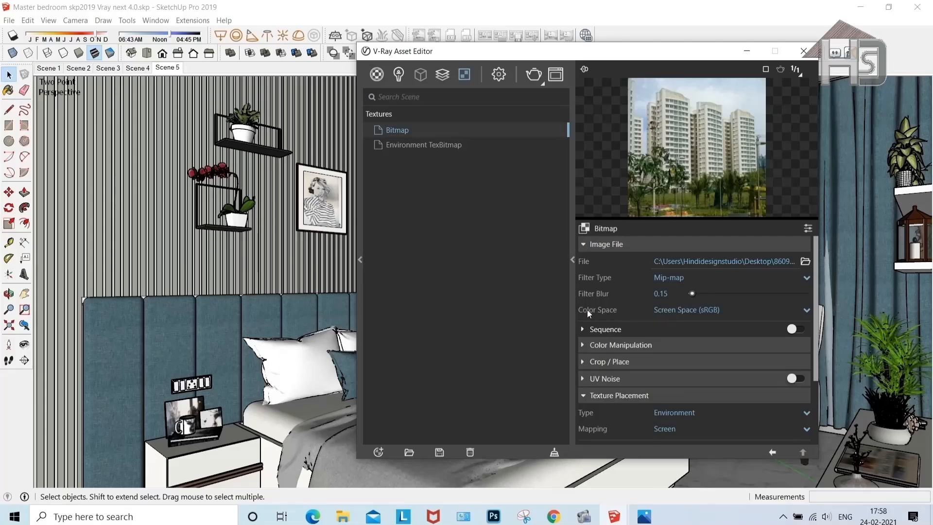
Set the background bitmap's color space to Custom Gamma Curve with a gamma of 0.6 and close the asset editor.
left_click(667, 310)
left_click(671, 358)
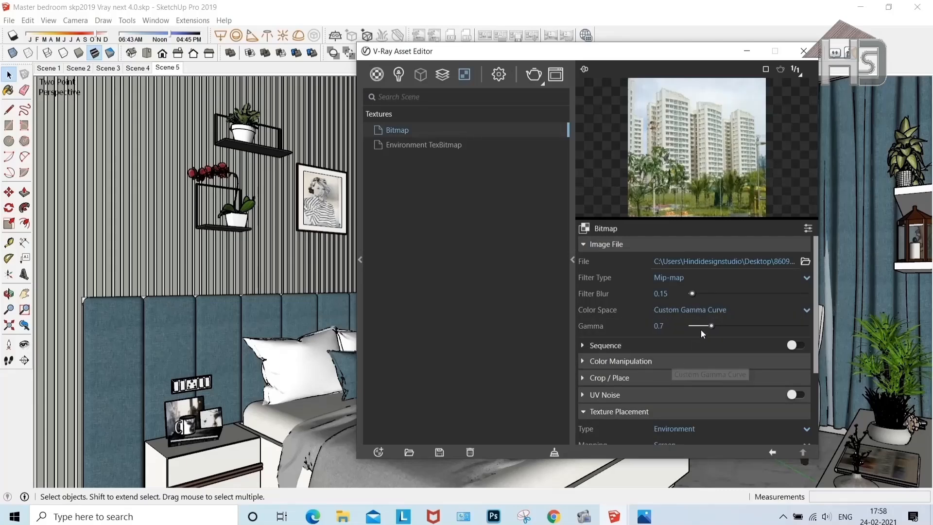
left_click_drag(712, 327, 708, 327)
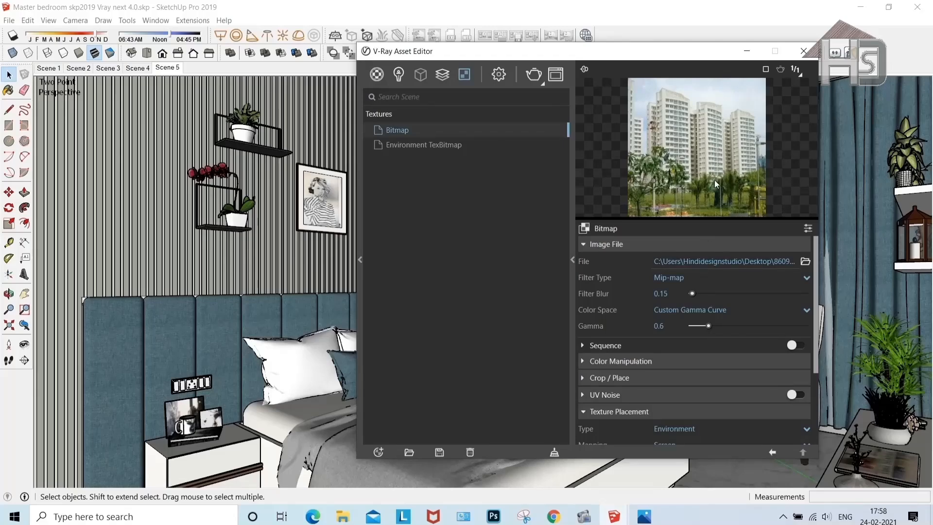
left_click(498, 74)
left_click(804, 51)
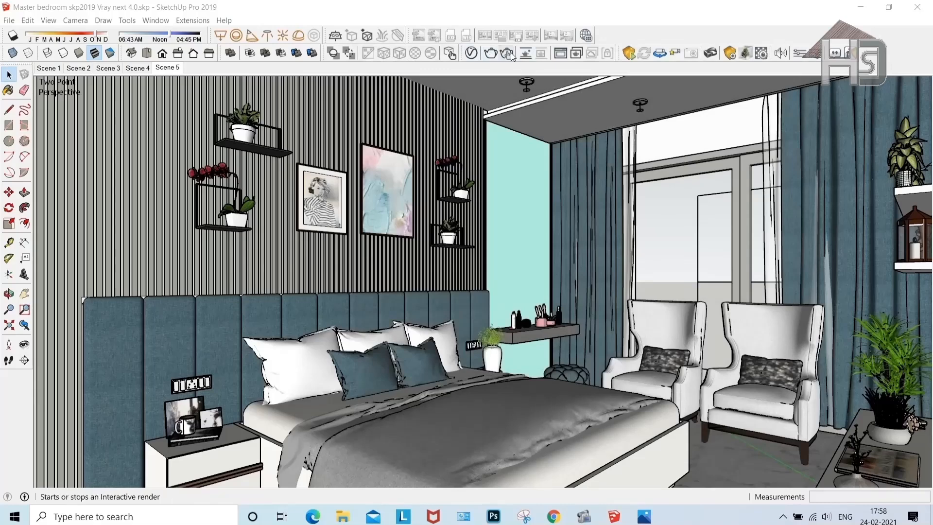
Set the render output width to 3200 at the 4:3 aspect ratio and start the final V-Ray render.
left_click(471, 53)
left_click(447, 247)
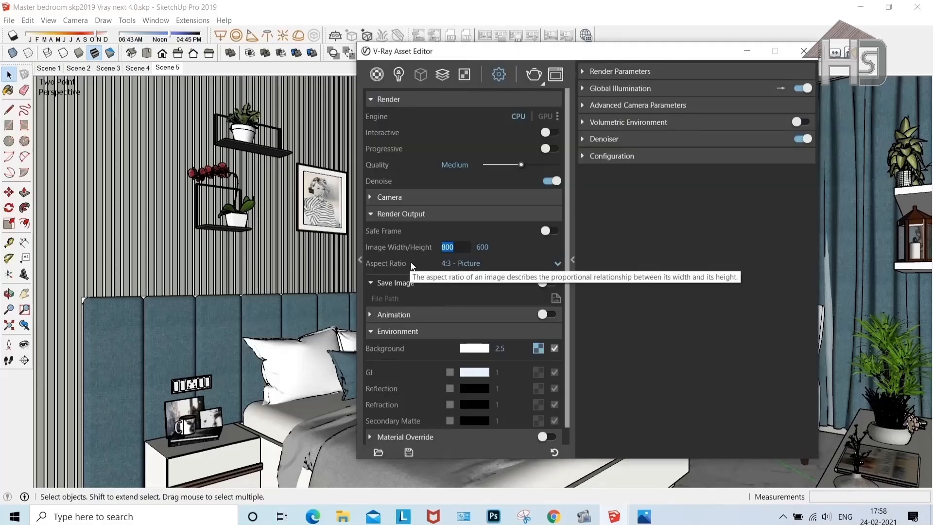
type("3")
type("00")
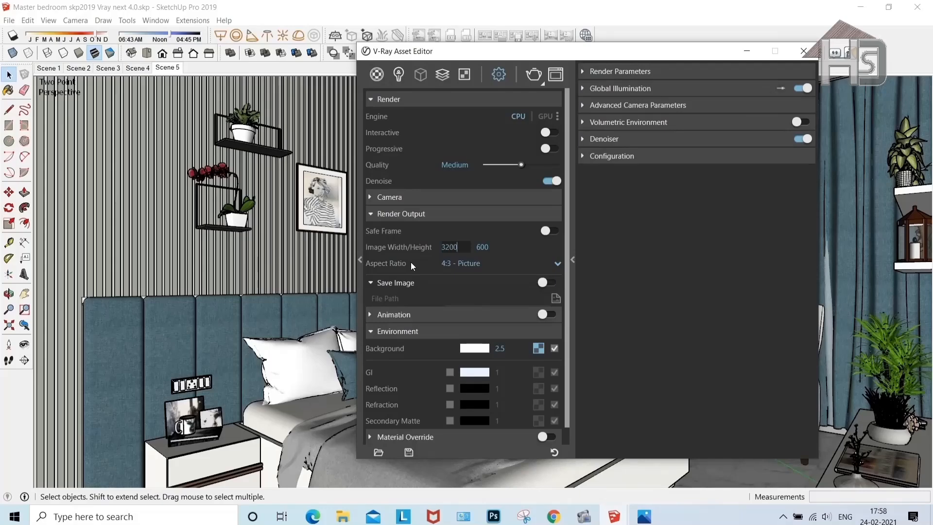
key("Return")
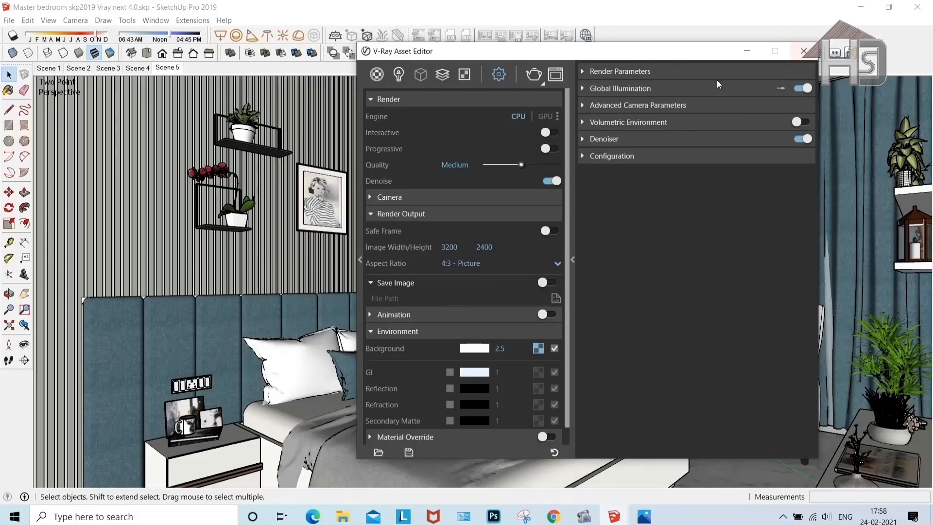
left_click(804, 51)
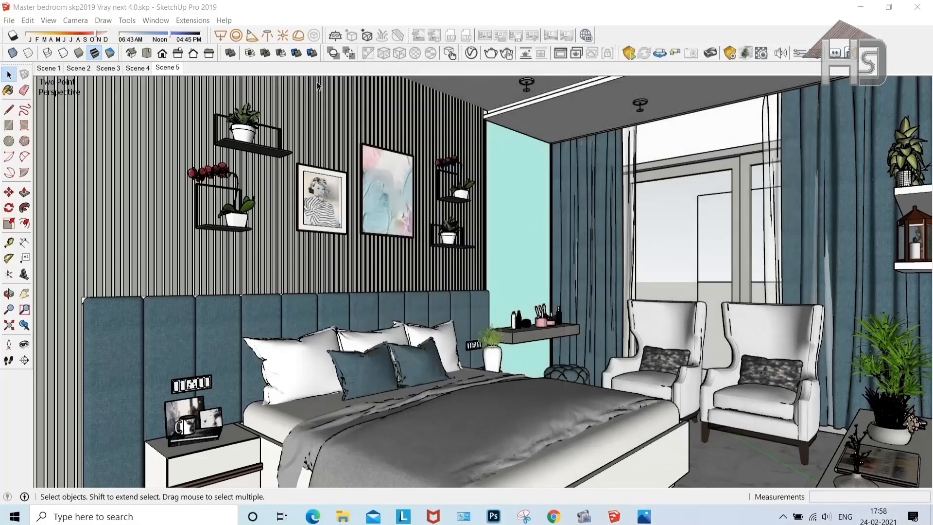
left_click(491, 54)
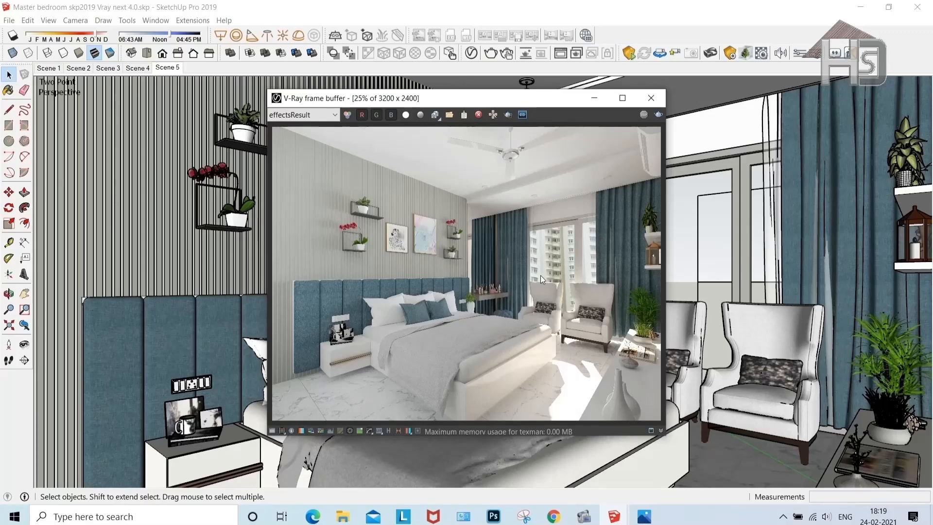
Start saving all image channels of the finished render, and create and open a new folder on the Desktop for them.
left_click(436, 116)
scroll(340, 219, "up", 1)
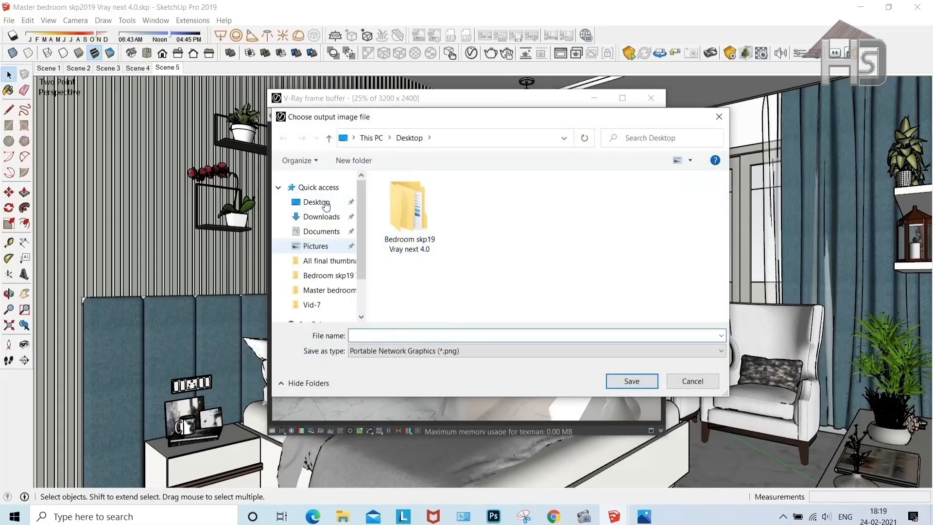
left_click(316, 202)
right_click(628, 225)
mouse_move(670, 358)
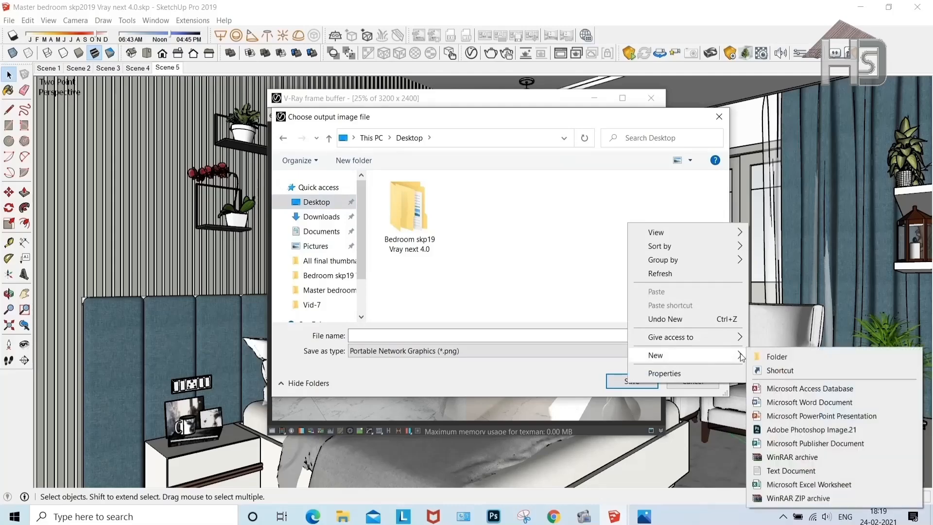
left_click(773, 354)
key("Return")
double_click(470, 198)
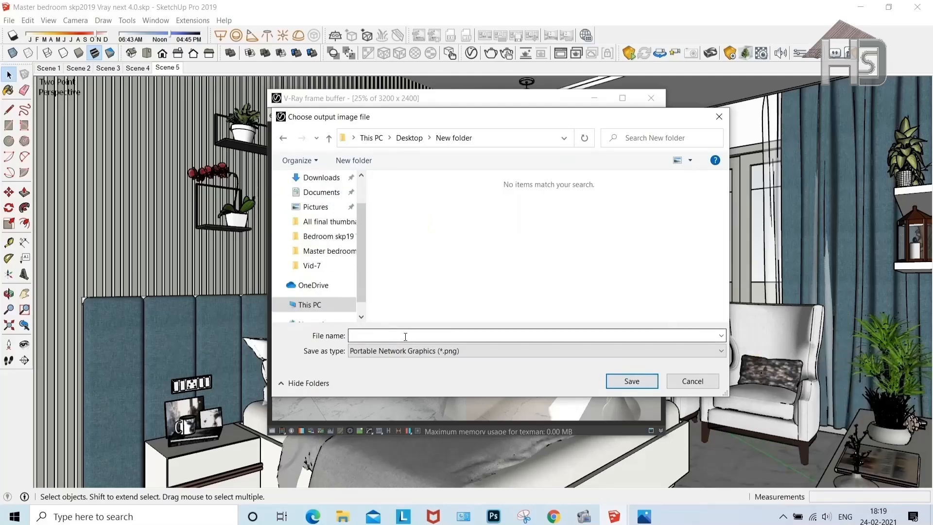
Save the render channels under the file name 1 in Tagged image file format (TIFF).
left_click(406, 336)
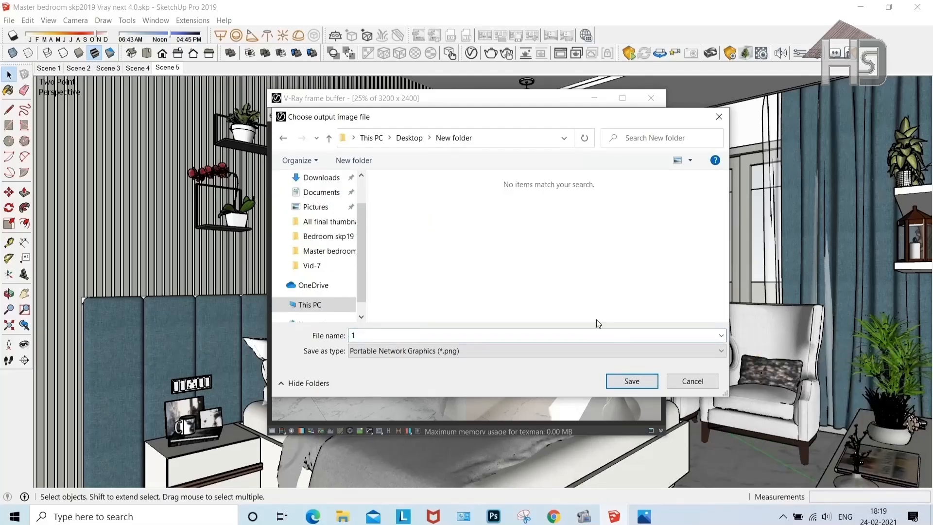
left_click(495, 348)
left_click(443, 441)
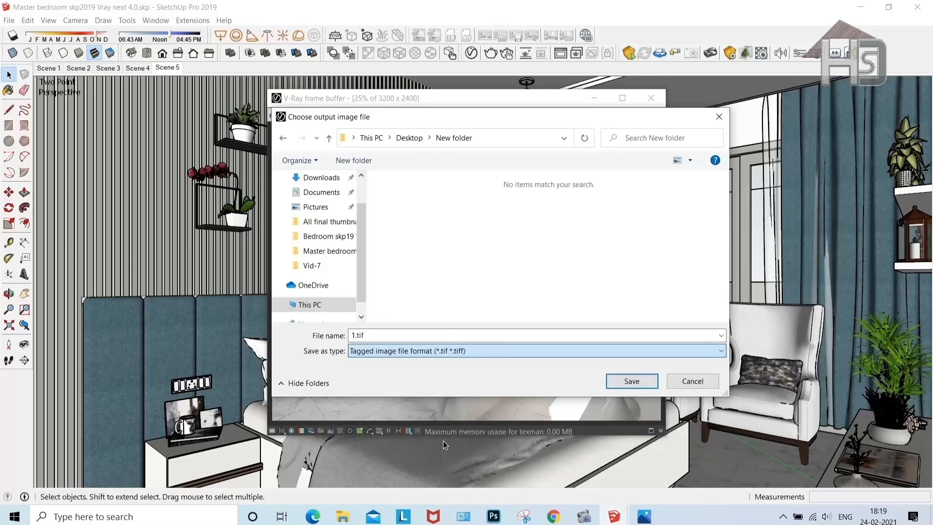
left_click(632, 383)
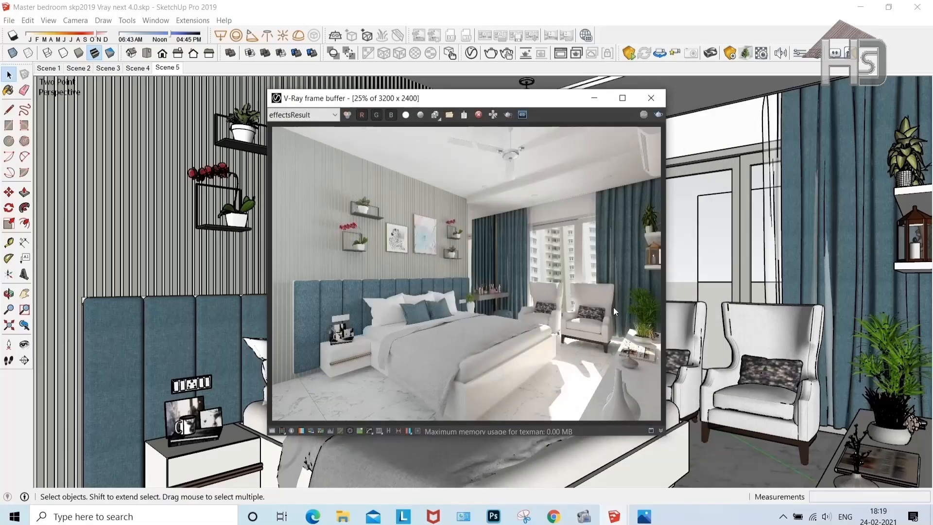
Review the saved render channel files in the Desktop's new folder in File Explorer, and return to the V-Ray frame buffer.
left_click(343, 517)
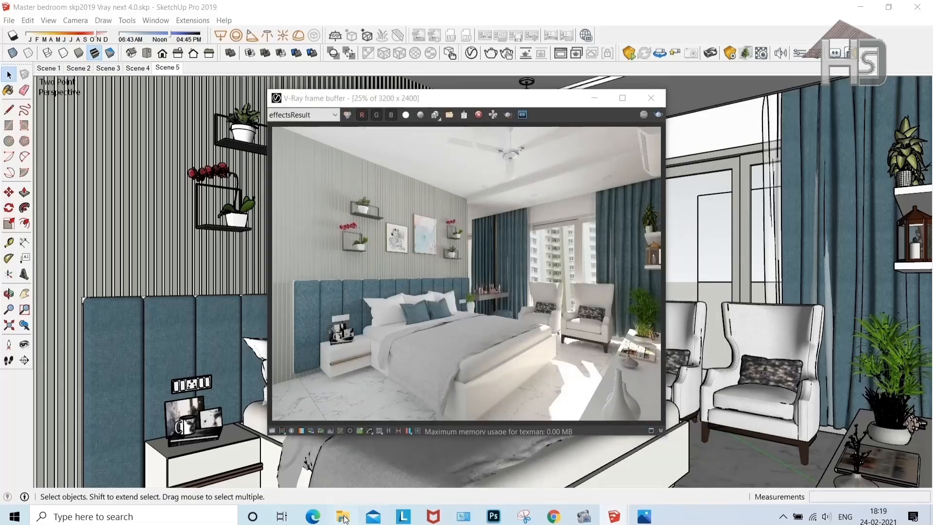
left_click(54, 86)
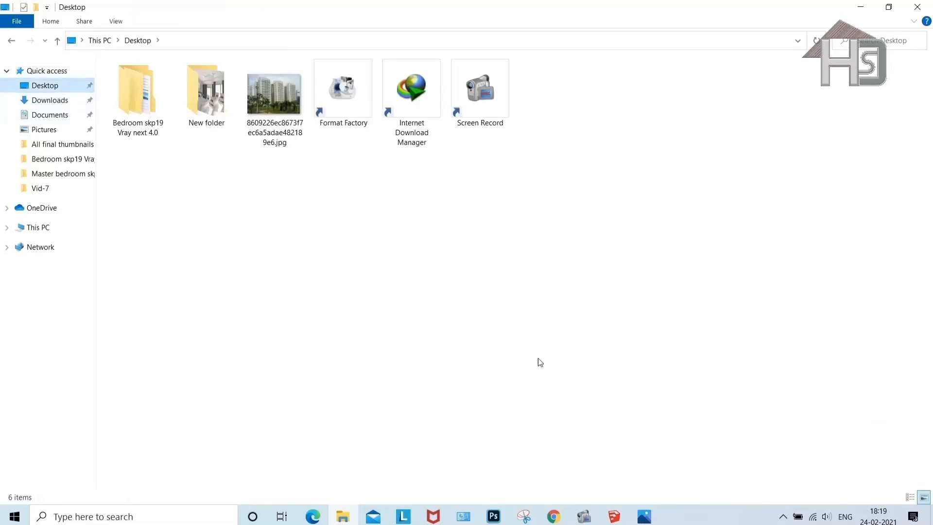
double_click(207, 118)
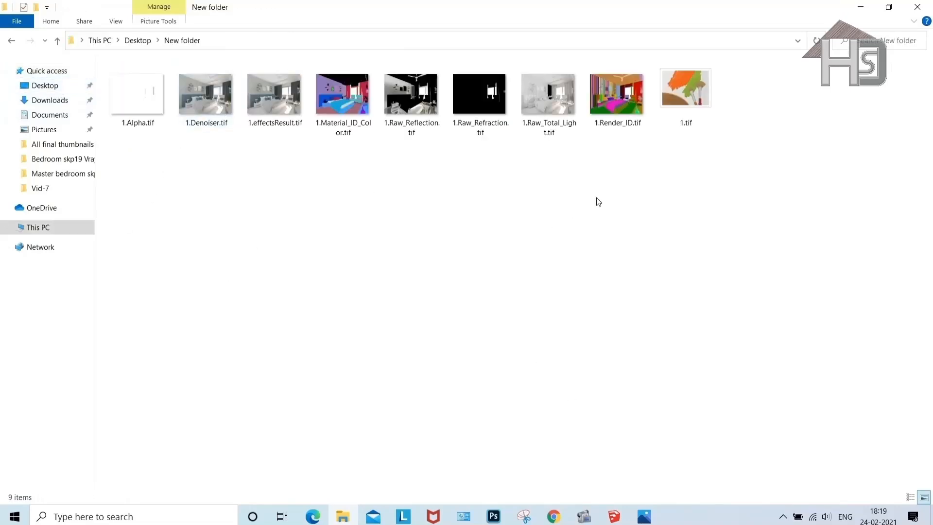
left_click(259, 92)
left_click(761, 107)
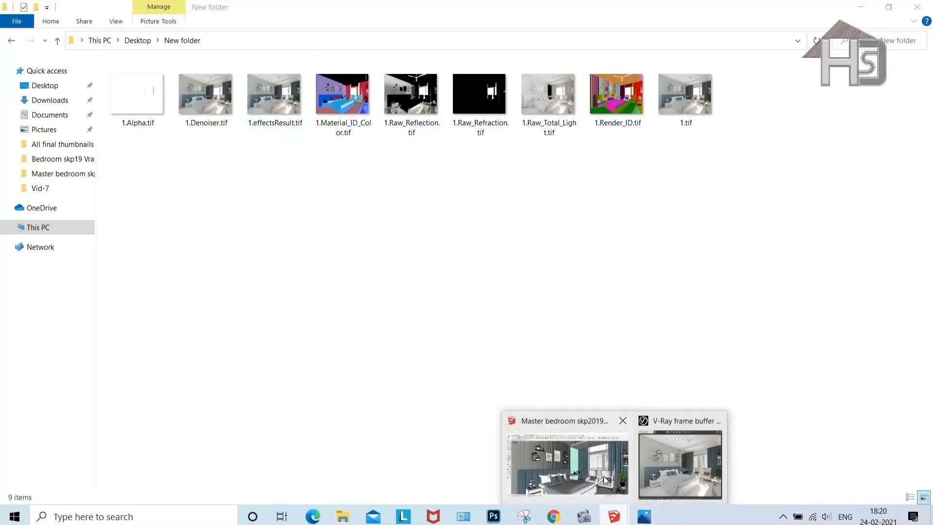
left_click(676, 457)
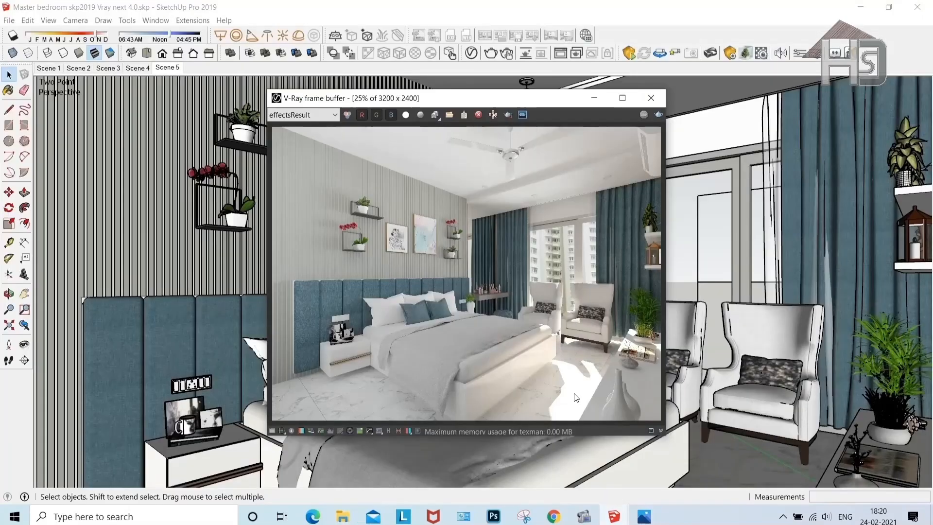
left_click(595, 99)
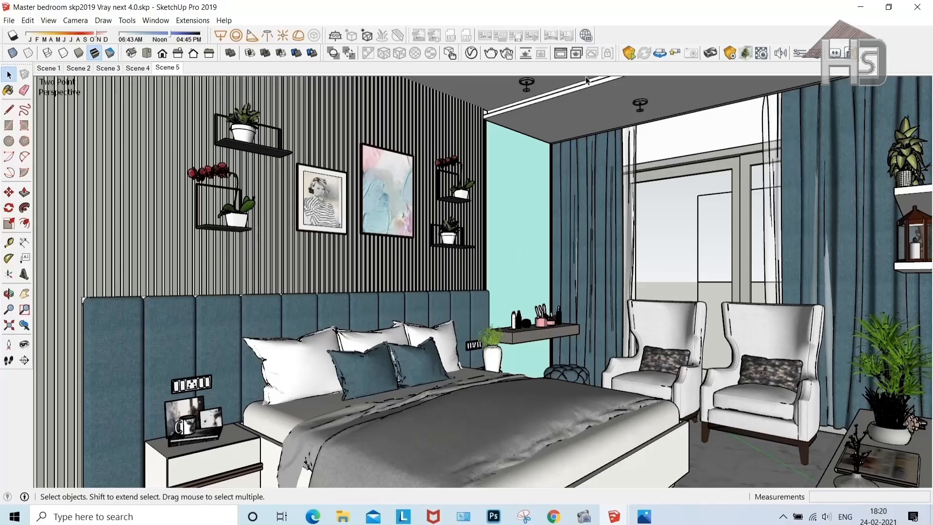
left_click(561, 54)
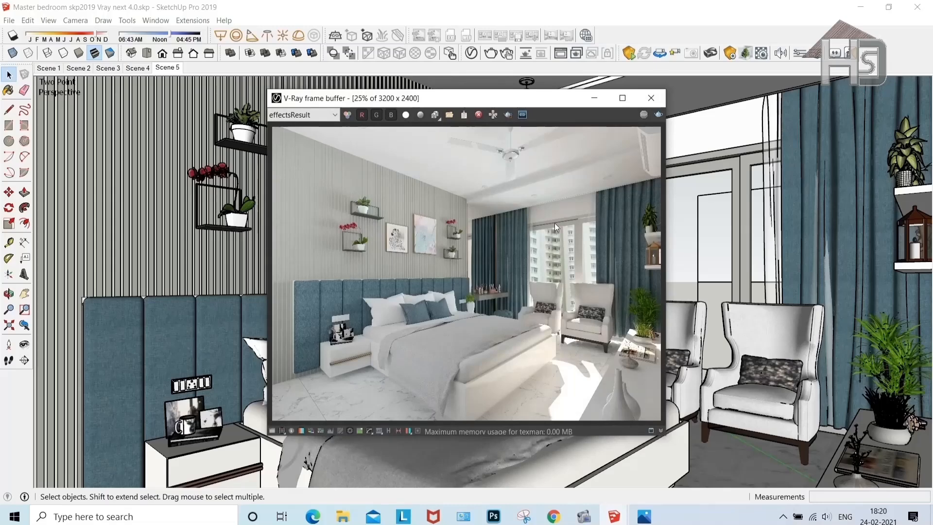
Open the earlier night render Scene-1.jpg from the nested Bedroom skp19 Vray next 4.0 folder in File Explorer.
left_click(344, 516)
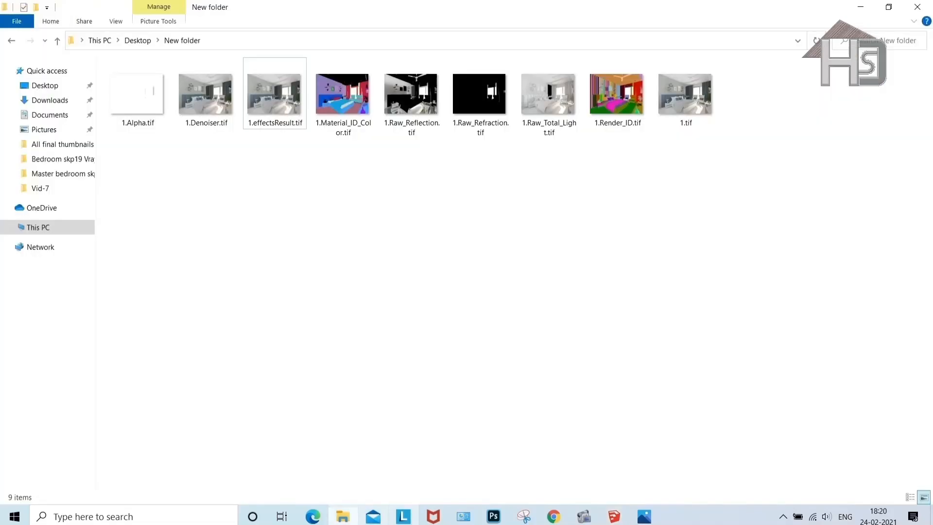
left_click(10, 40)
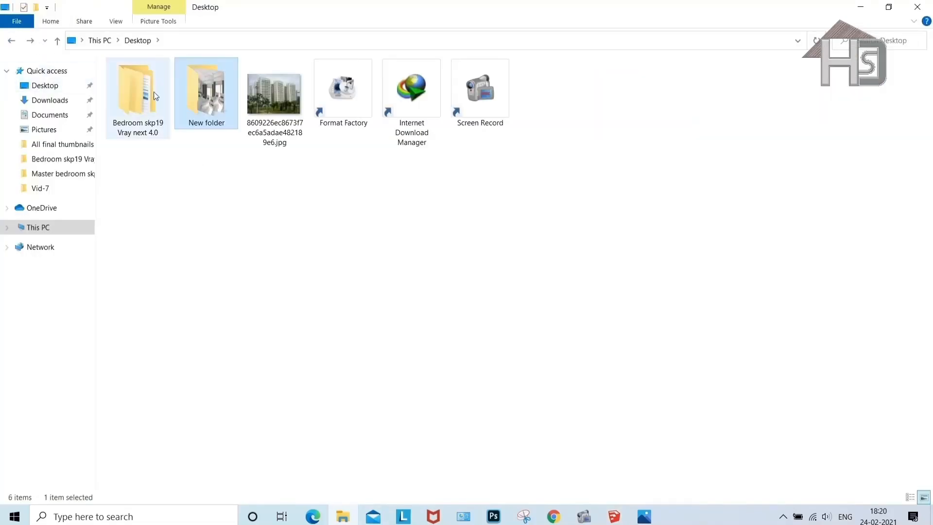
double_click(150, 93)
double_click(194, 86)
double_click(250, 84)
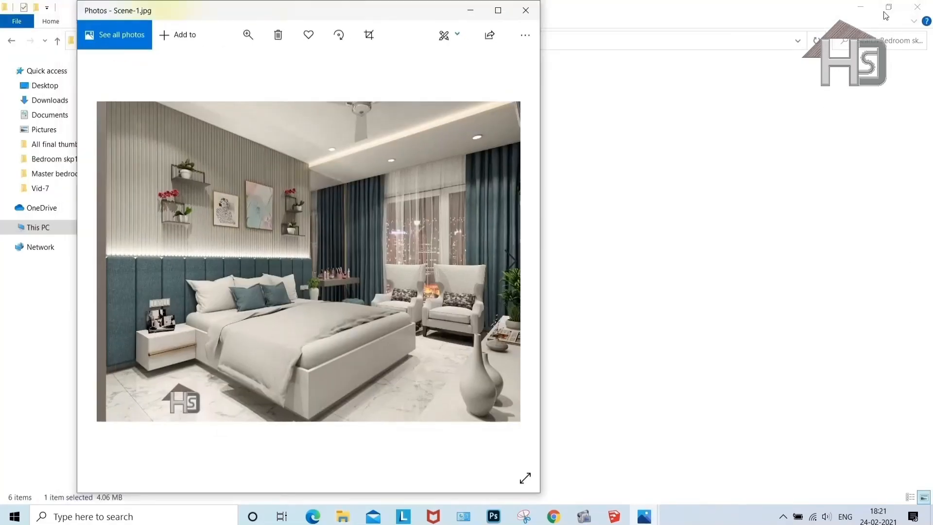
left_click(861, 7)
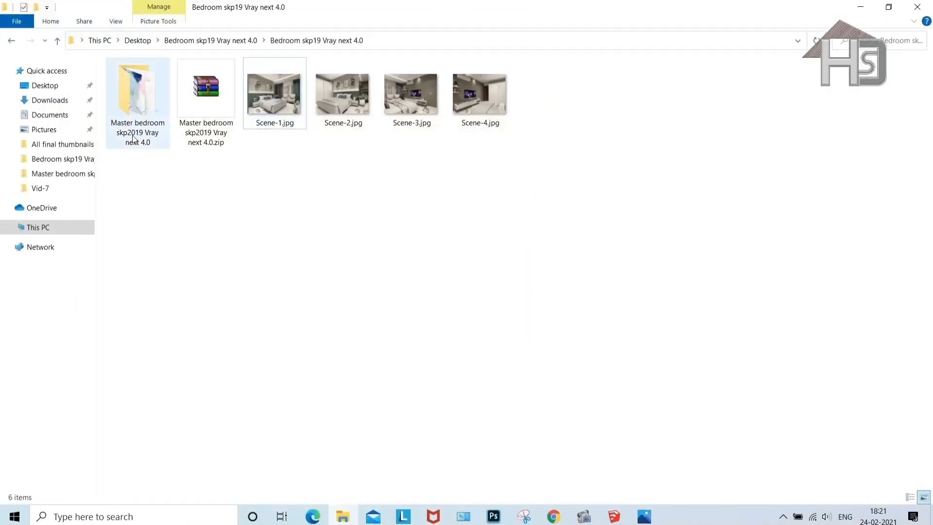
Open 1.effectsResult.tif from the Desktop's new folder and reduce its viewer to a smaller window.
left_click(45, 86)
double_click(201, 98)
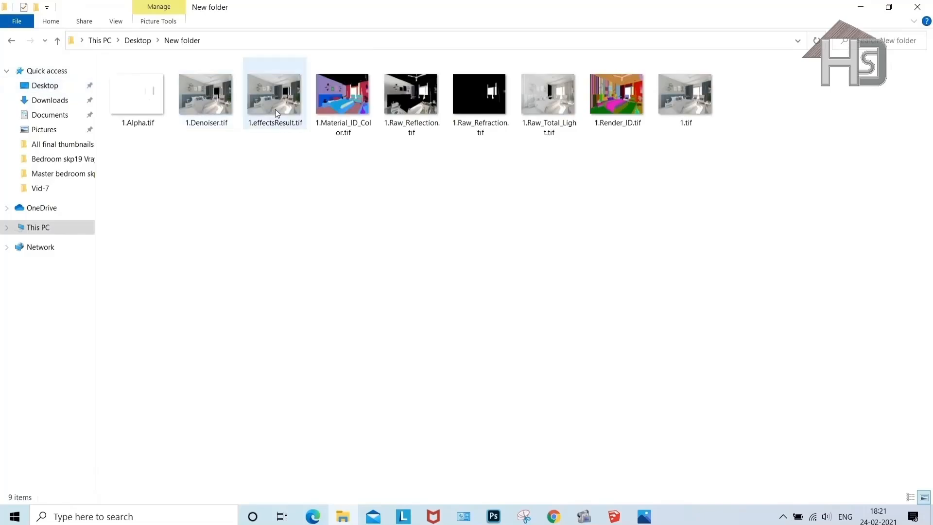
left_click(273, 107)
double_click(274, 110)
left_click(892, 8)
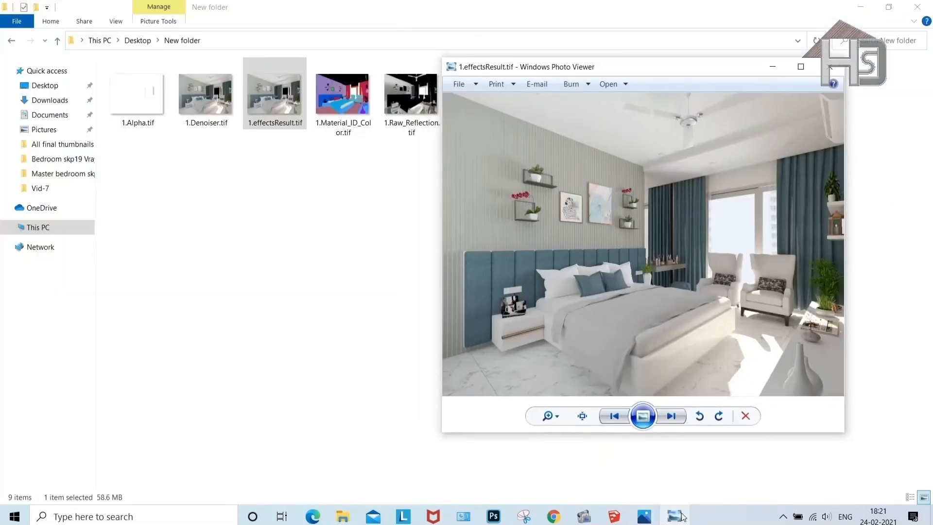
Bring up Scene-1.jpg in a smaller window and place it beside 1.effectsResult.tif to compare the night and day renders.
mouse_move(645, 517)
left_click(634, 457)
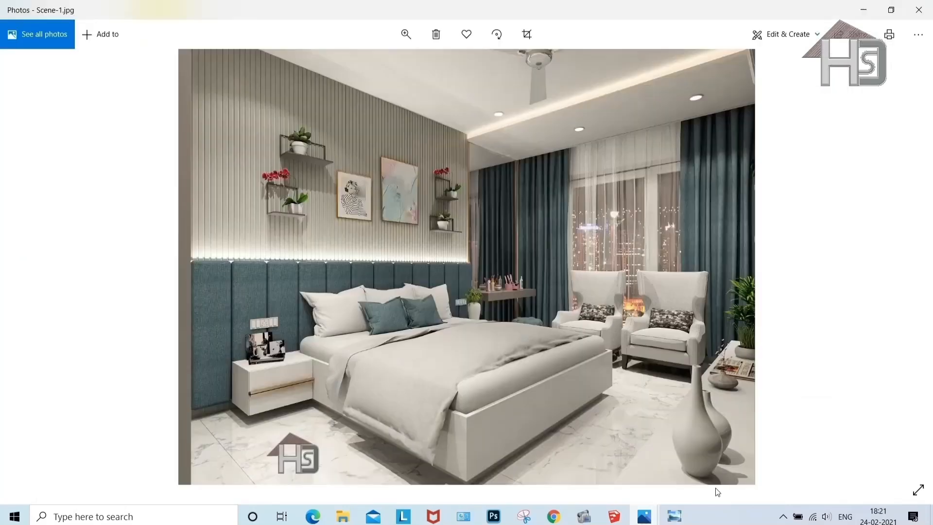
left_click(892, 10)
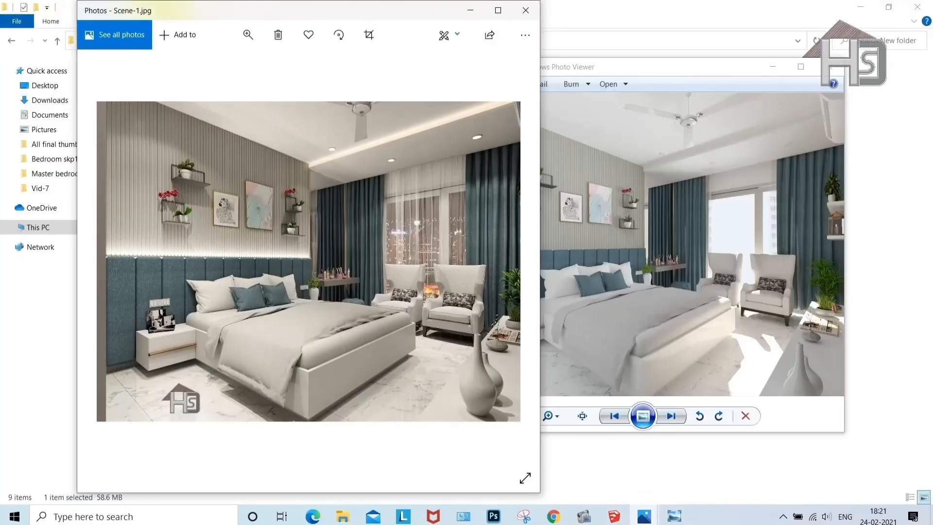
left_click_drag(615, 63, 708, 81)
left_click_drag(310, 20, 271, 15)
left_click_drag(622, 84, 575, 75)
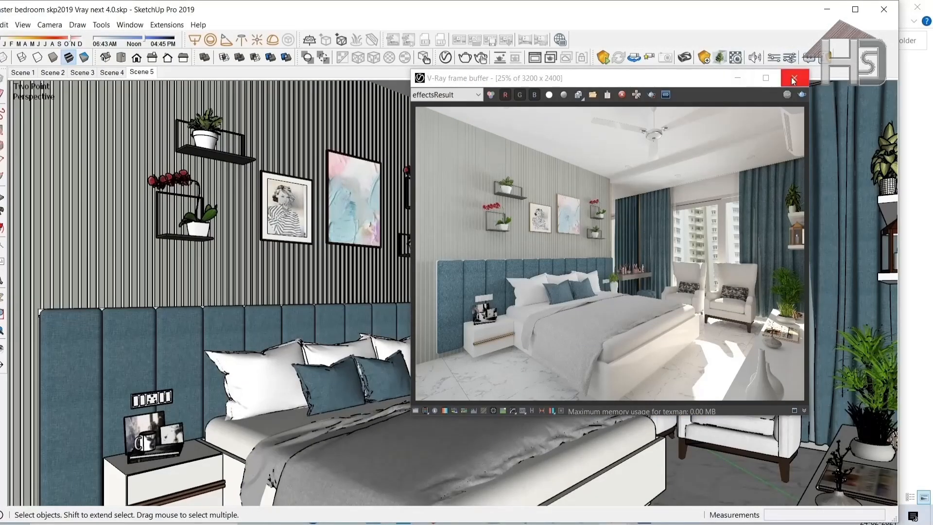
Close the V-Ray frame buffer, check the side-by-side renders again, and switch back to SketchUp.
left_click(794, 79)
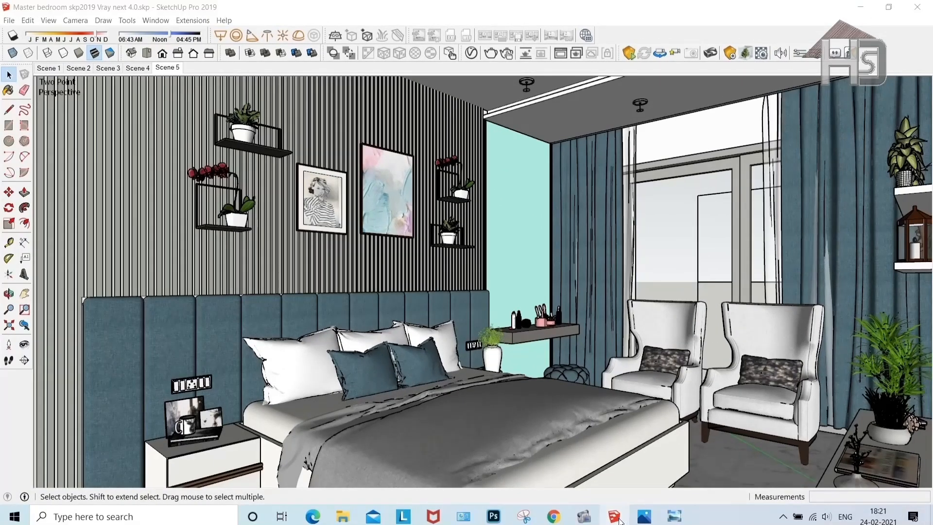
left_click(614, 516)
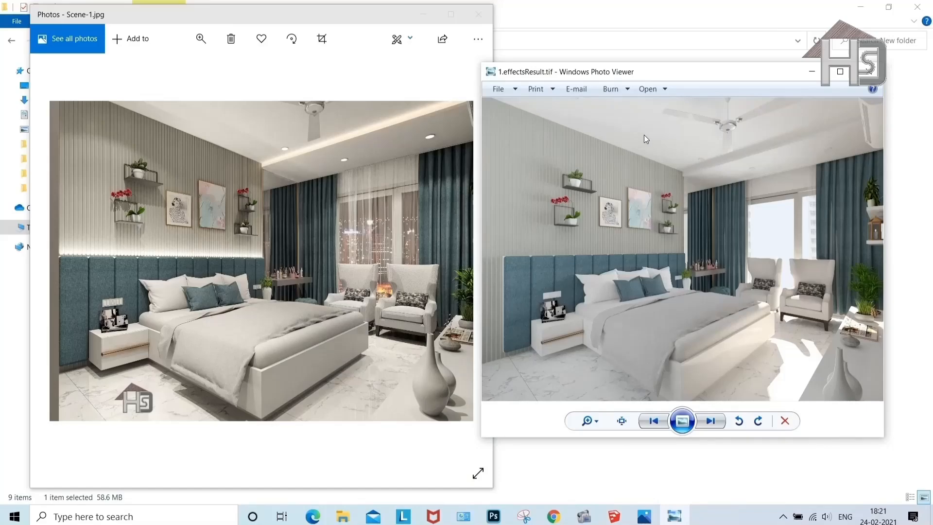
left_click(613, 517)
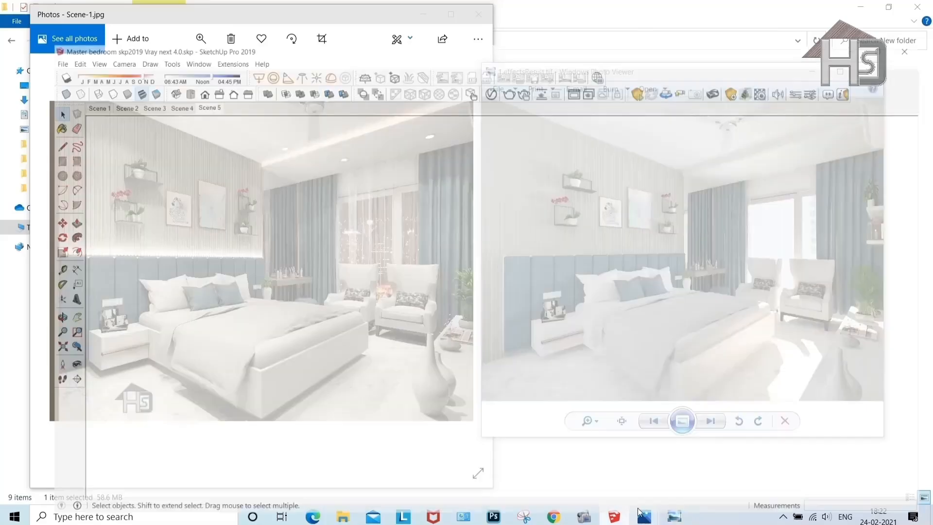